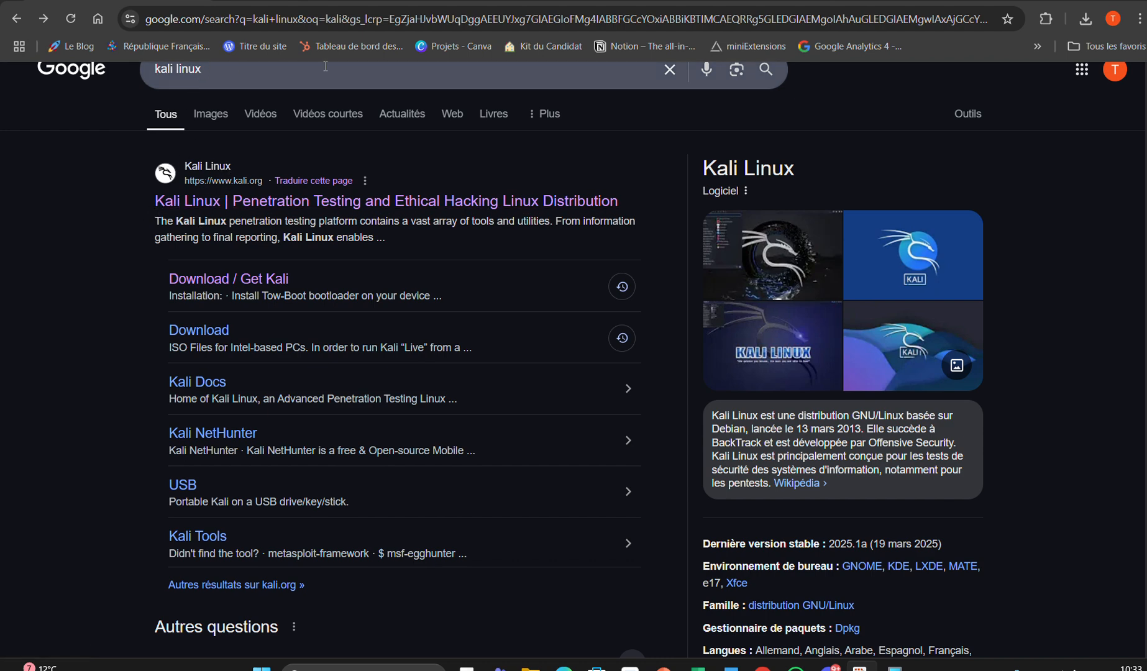
Step: Open the Kali download page from the search results and show the Pre-built Virtual Machines, including the VirtualBox image
scroll(240, 114, up, 1)
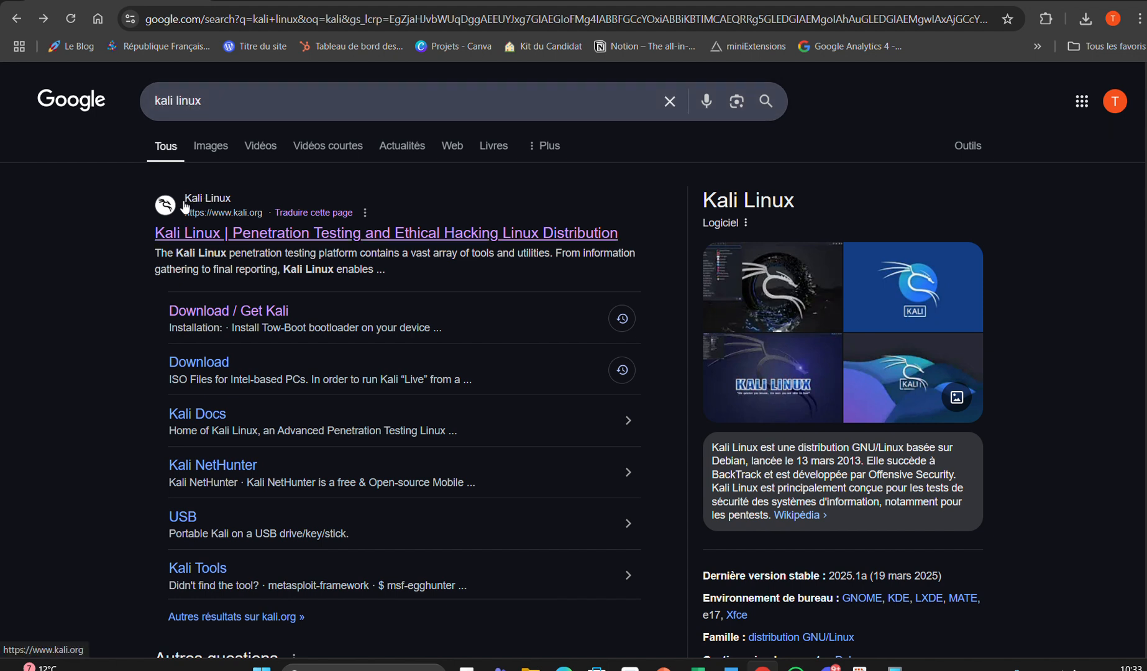
click(230, 319)
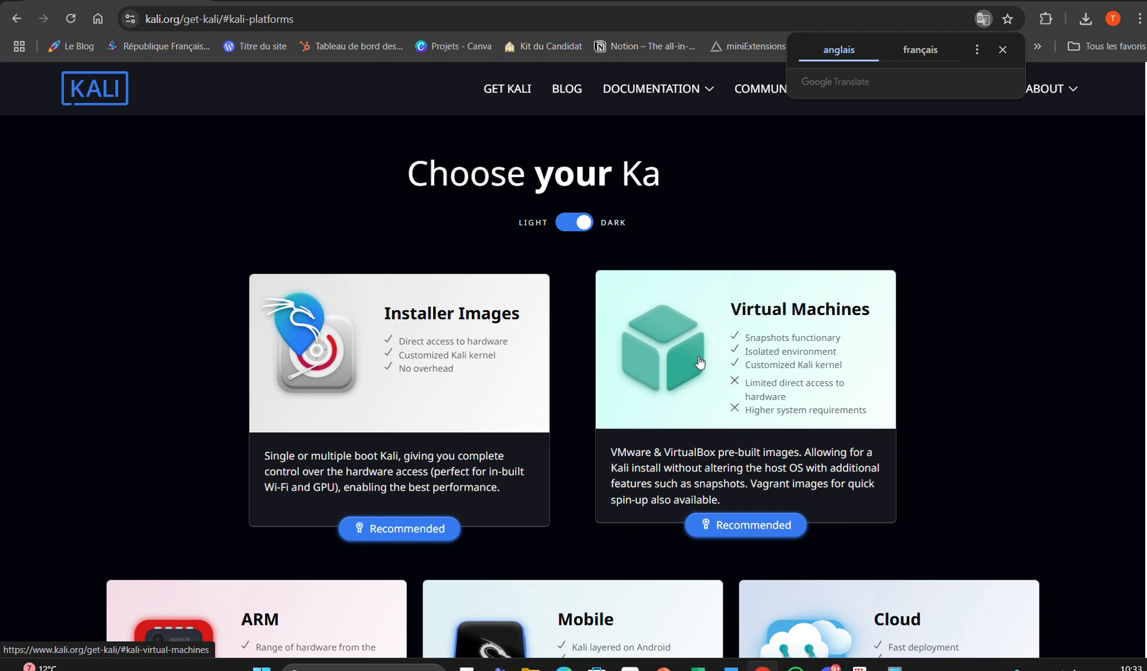
click(731, 366)
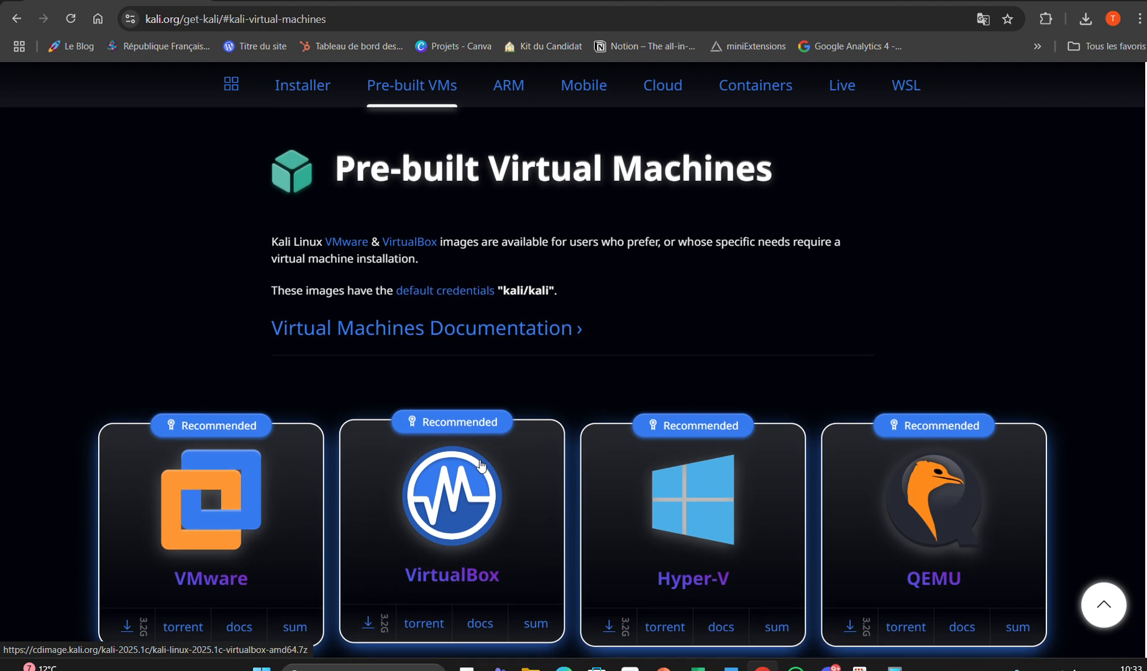
scroll(479, 459, down, 1)
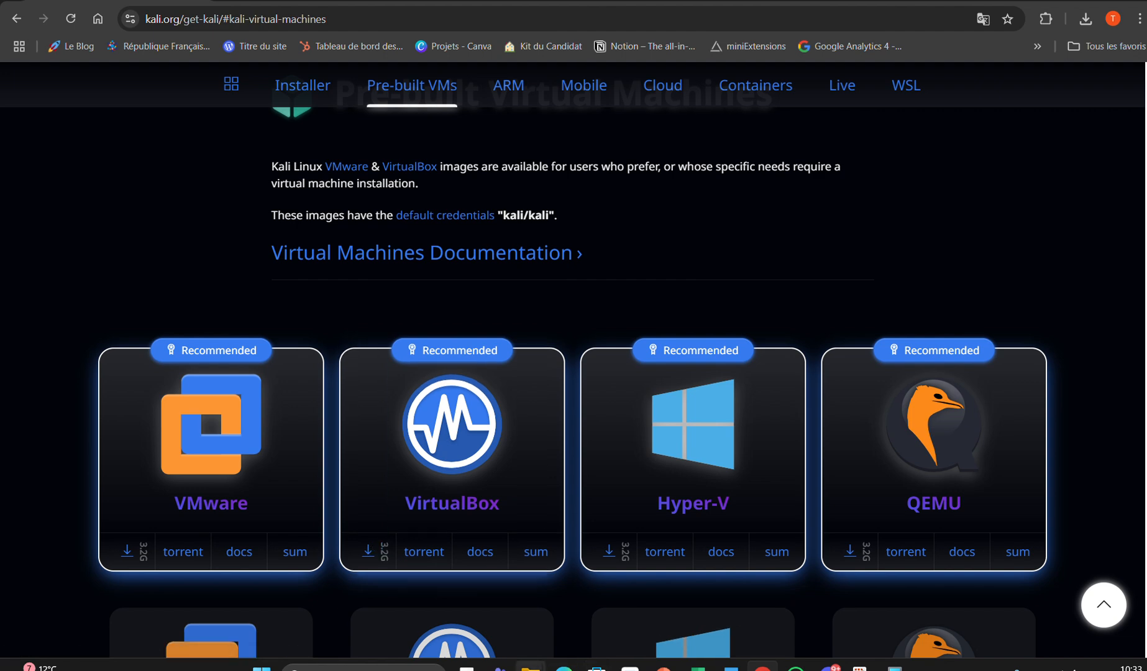
Step: Switch to File Explorer and load the VirtualBox machine file from the extracted kali-linux-2025.1c-virtualbox-amd64 (1) folder in Téléchargements
mouse_move(529, 668)
mouse_move(523, 604)
click(574, 610)
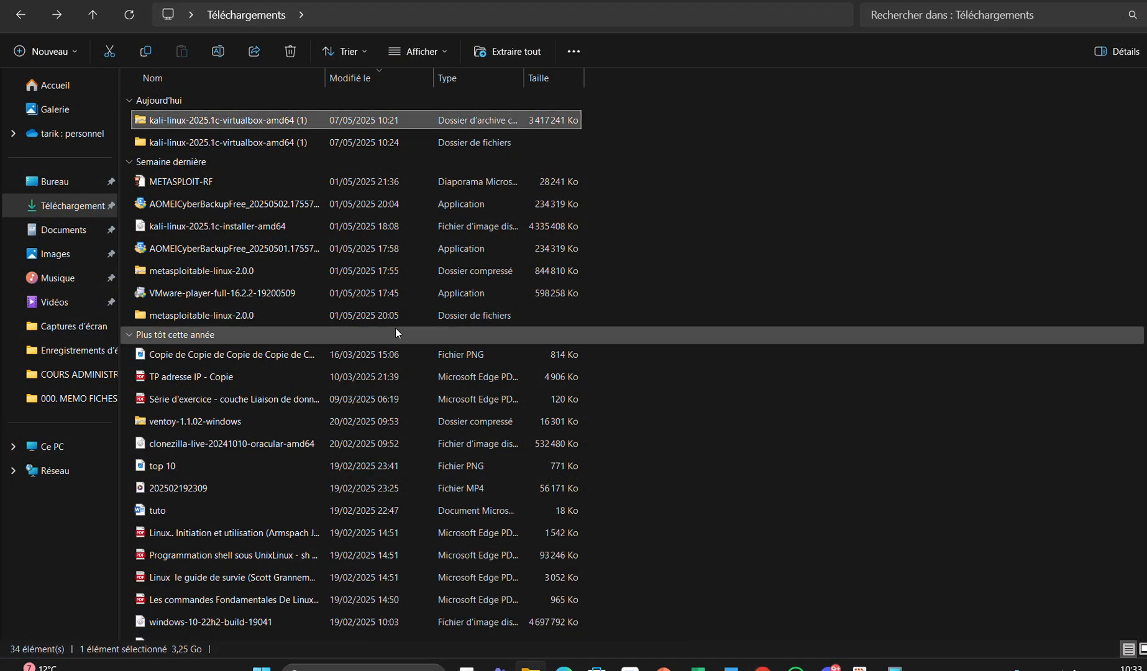
right_click(272, 122)
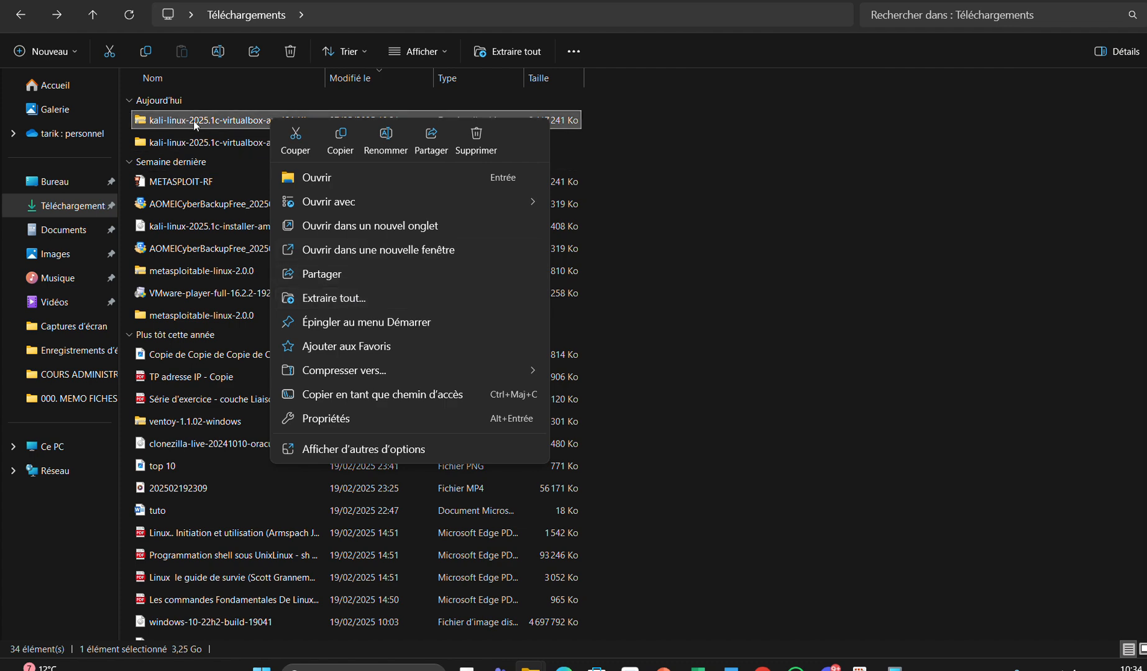
click(218, 139)
double_click(217, 139)
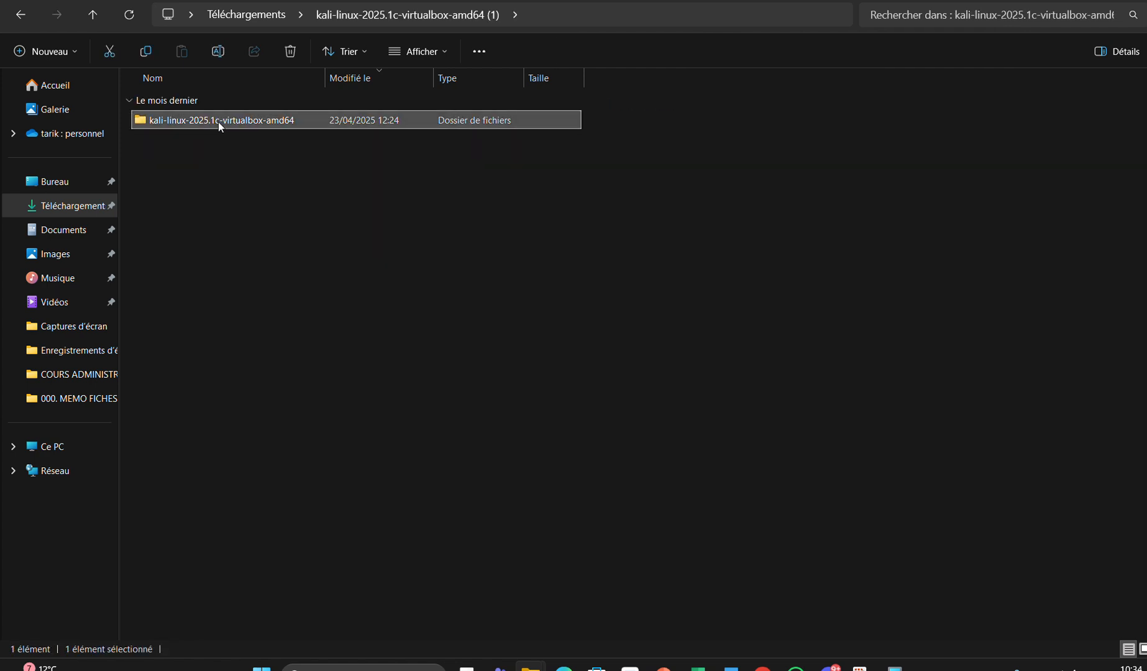
double_click(218, 122)
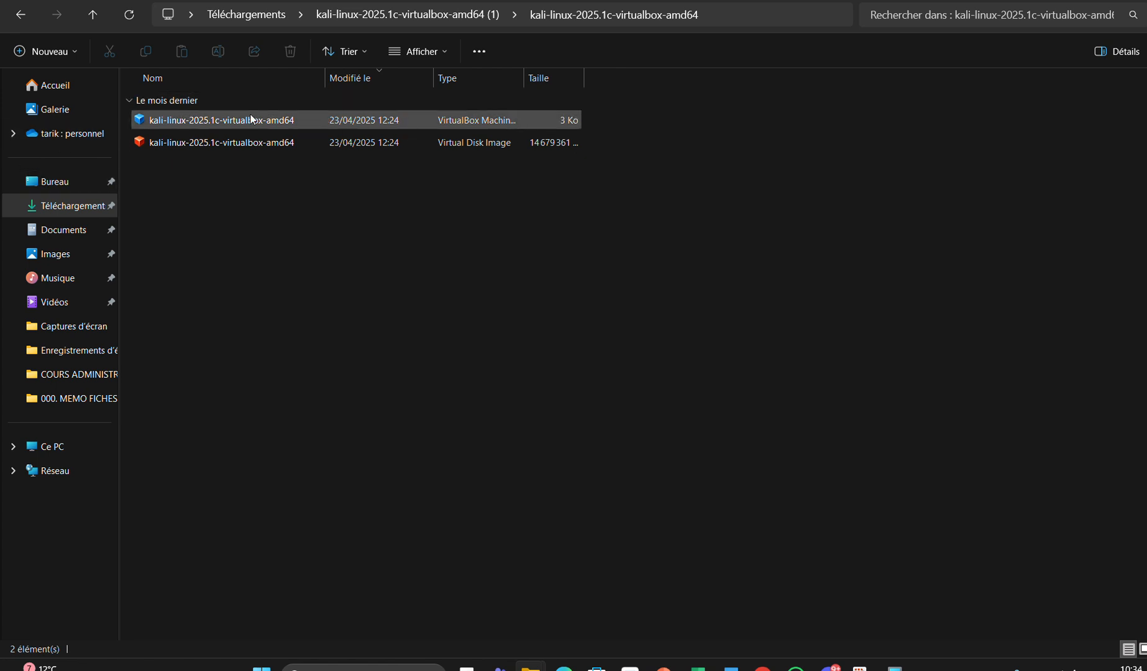
click(191, 118)
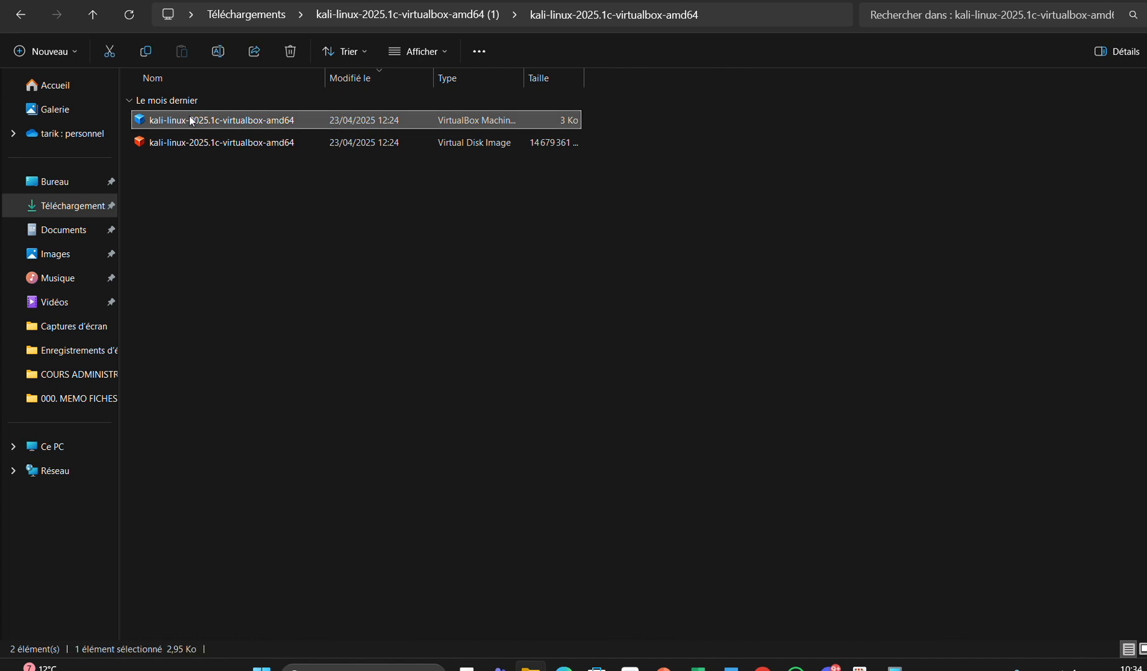
double_click(191, 120)
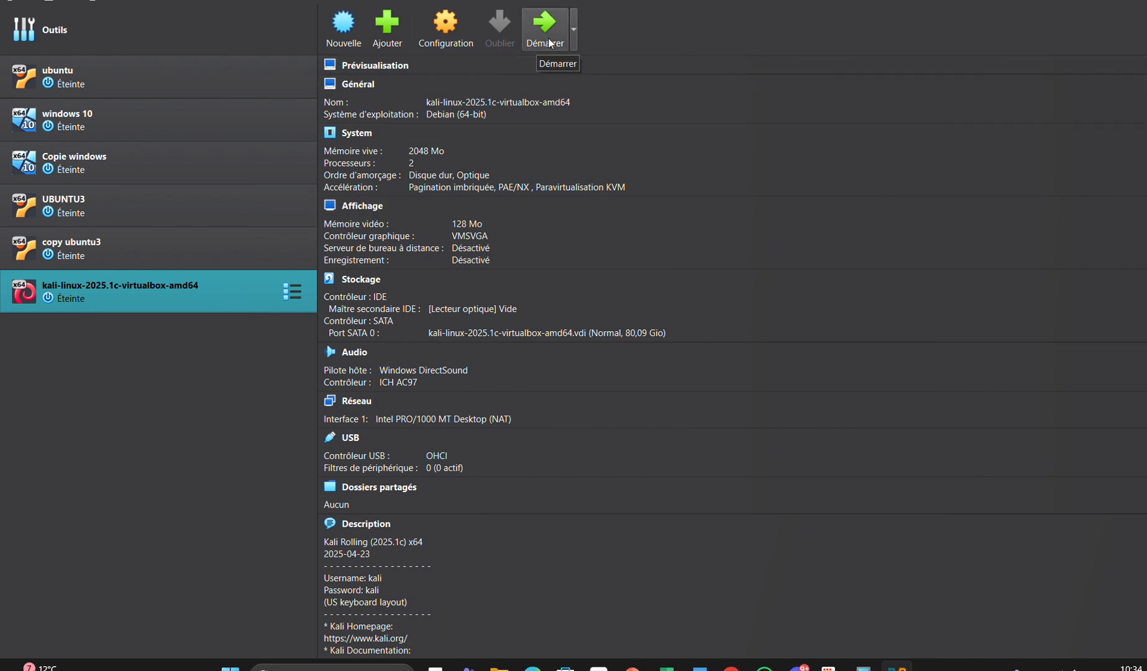
Step: Open the Kali virtual machine's settings and increase its base memory, staying within the green range
click(455, 31)
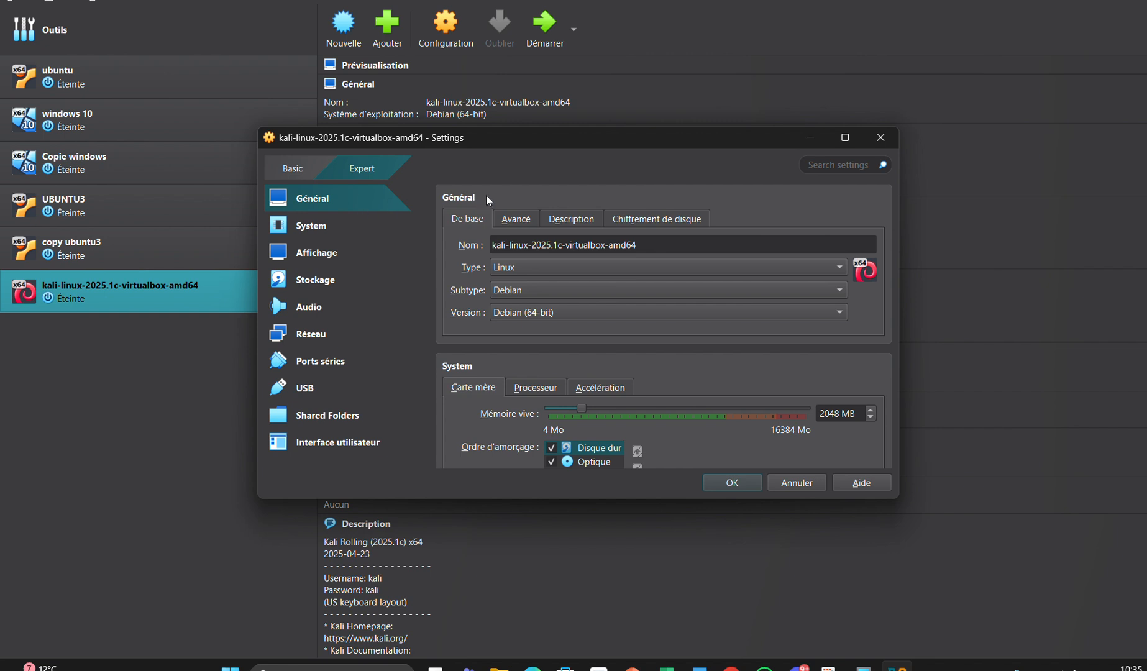
click(528, 219)
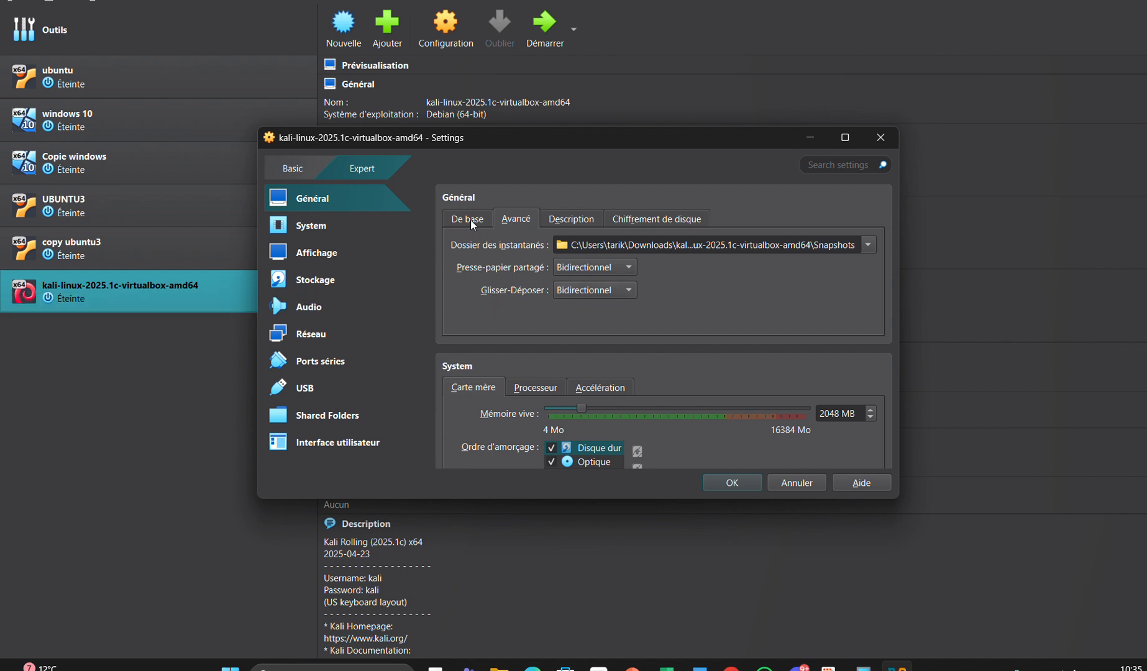
click(311, 229)
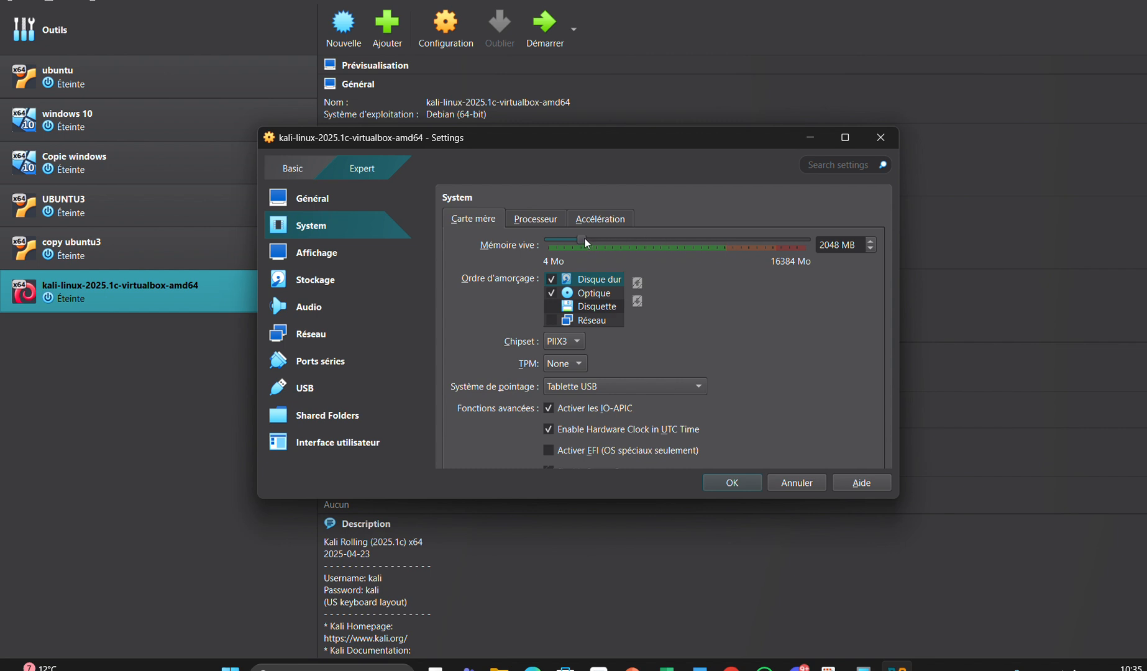
drag(587, 242, 680, 239)
Step: Increase the number of processors allocated to the Kali machine and check its acceleration options
click(540, 221)
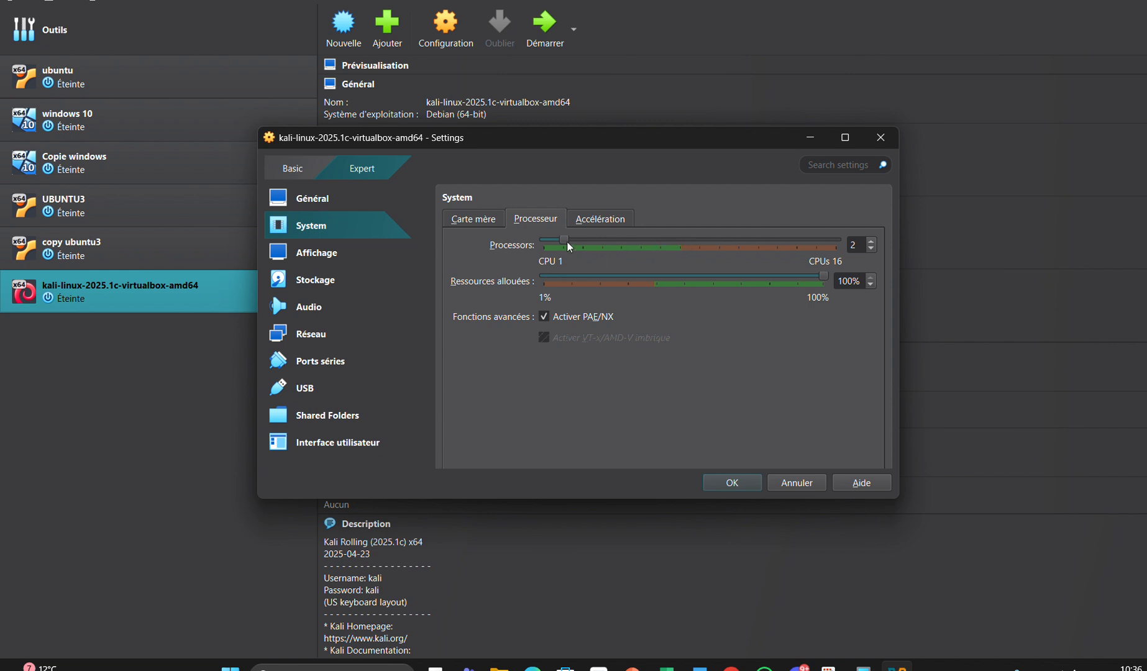
drag(570, 246, 605, 243)
click(604, 220)
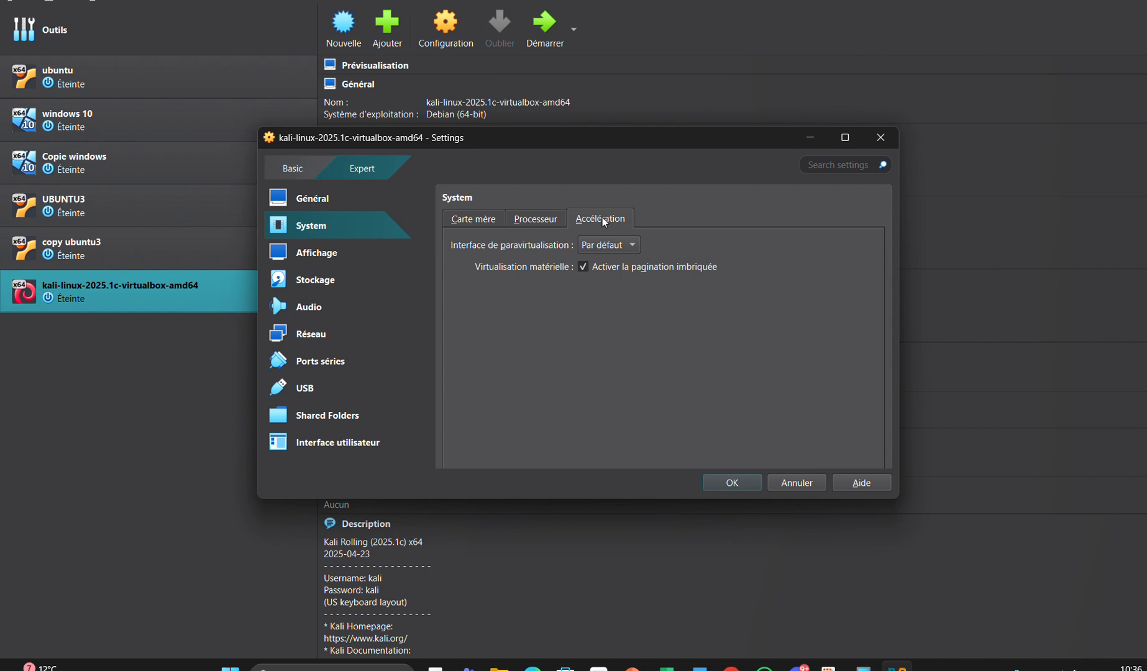
Step: Enable 3D acceleration for the machine's display and raise its video memory toward the 256 MB maximum
click(305, 263)
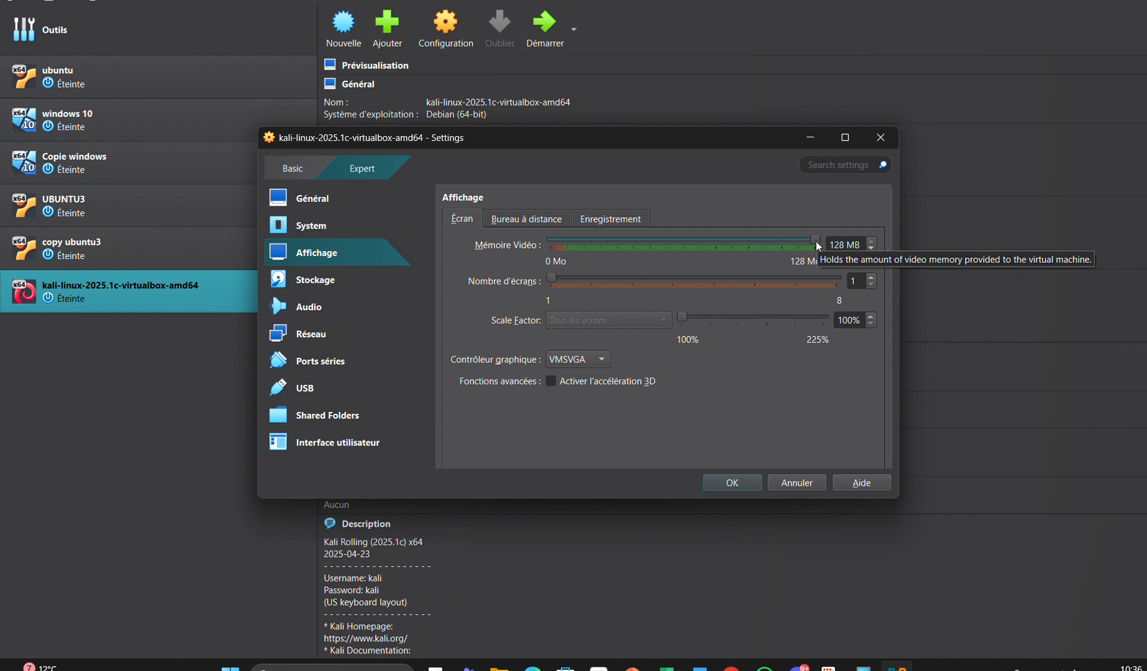
click(551, 381)
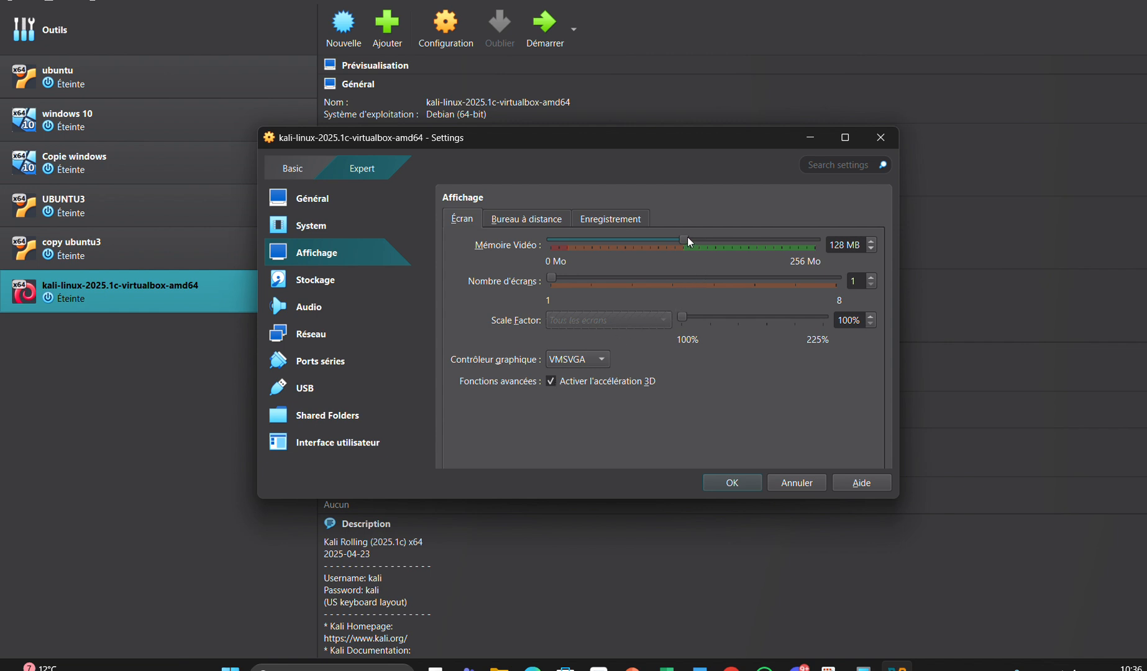
drag(734, 237, 807, 232)
click(504, 218)
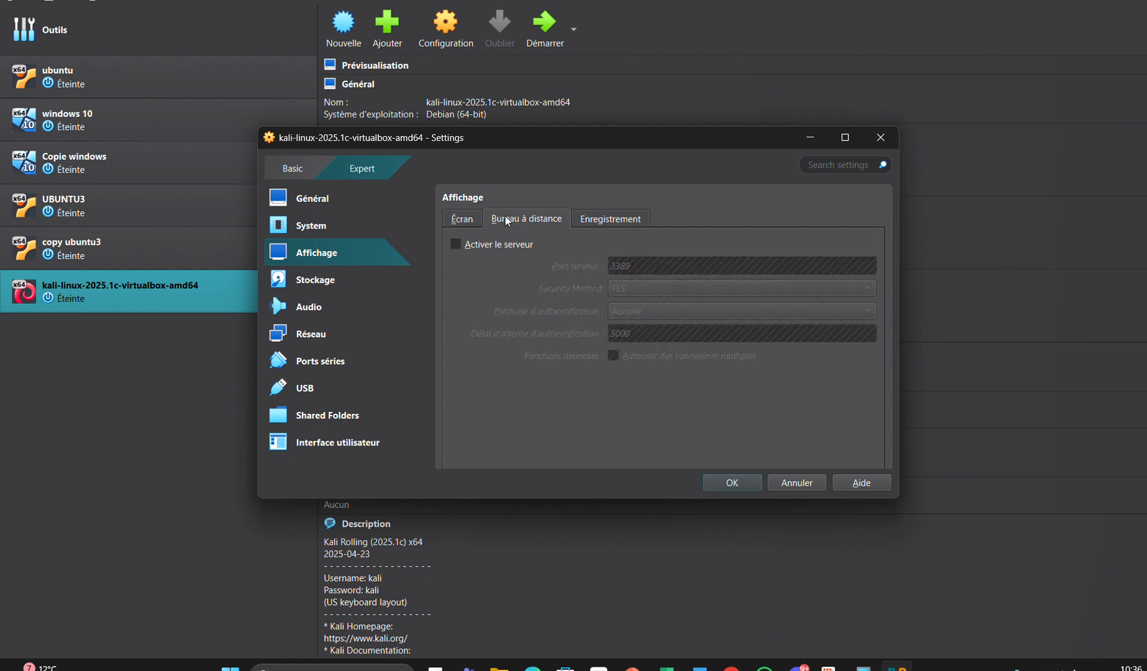
click(621, 220)
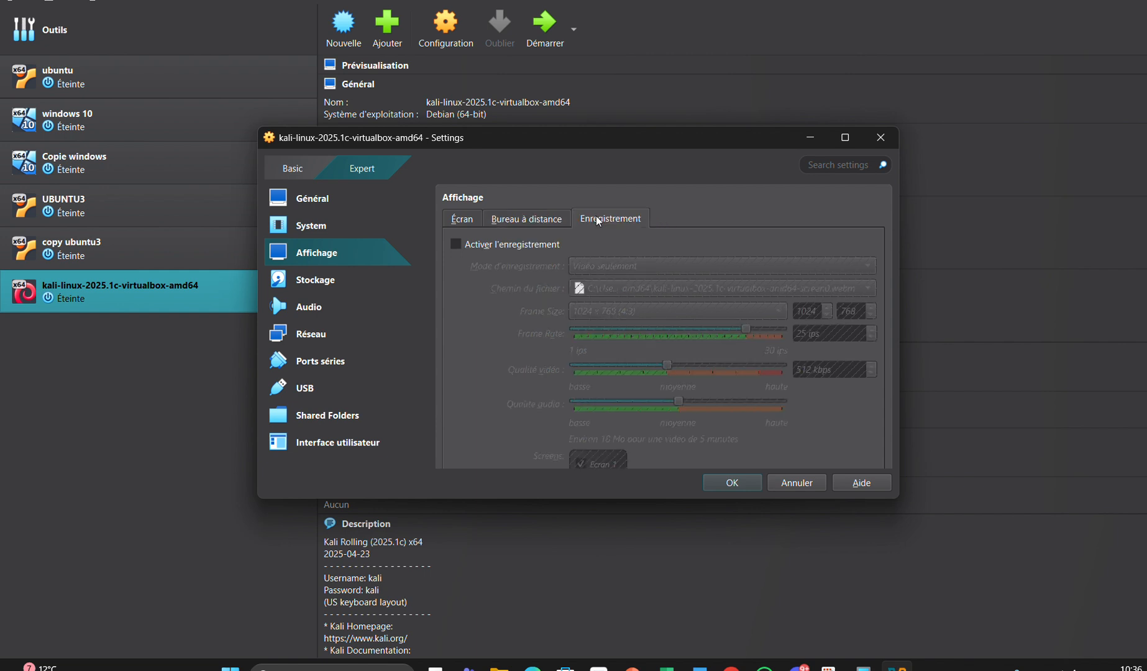
Step: Examine the attributes of the virtual disk attached to the SATA controller and the machine's audio settings
click(303, 287)
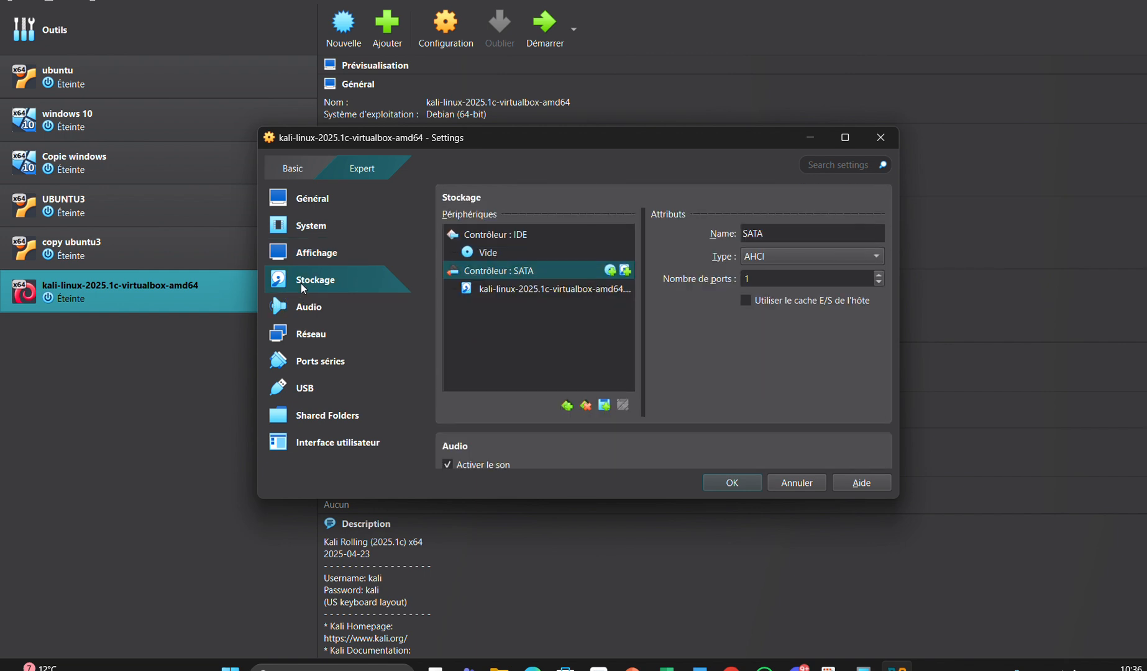
click(557, 289)
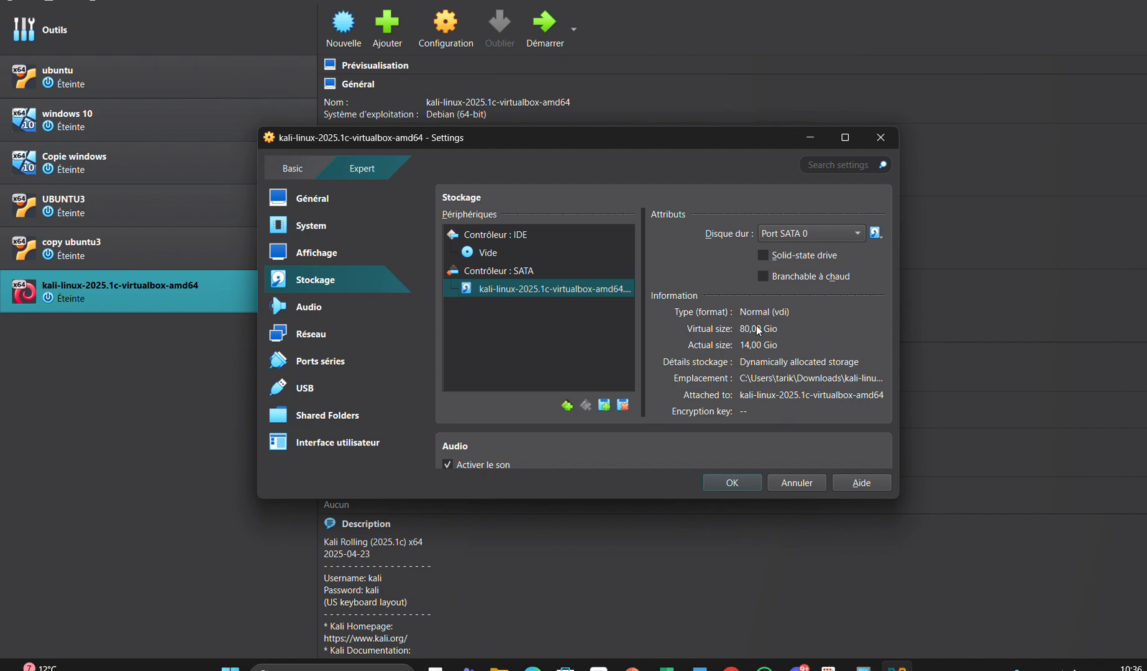
click(311, 308)
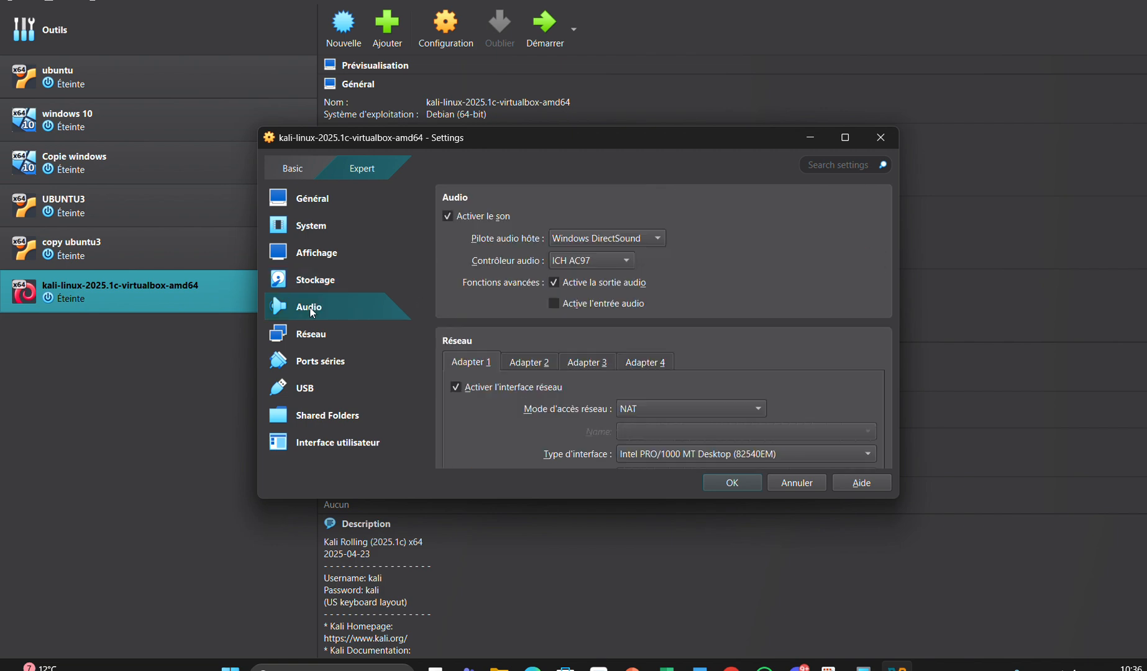
Step: Set network Adapter 1 to bridged access (Accès par pont) with promiscuous mode Allow All
click(328, 334)
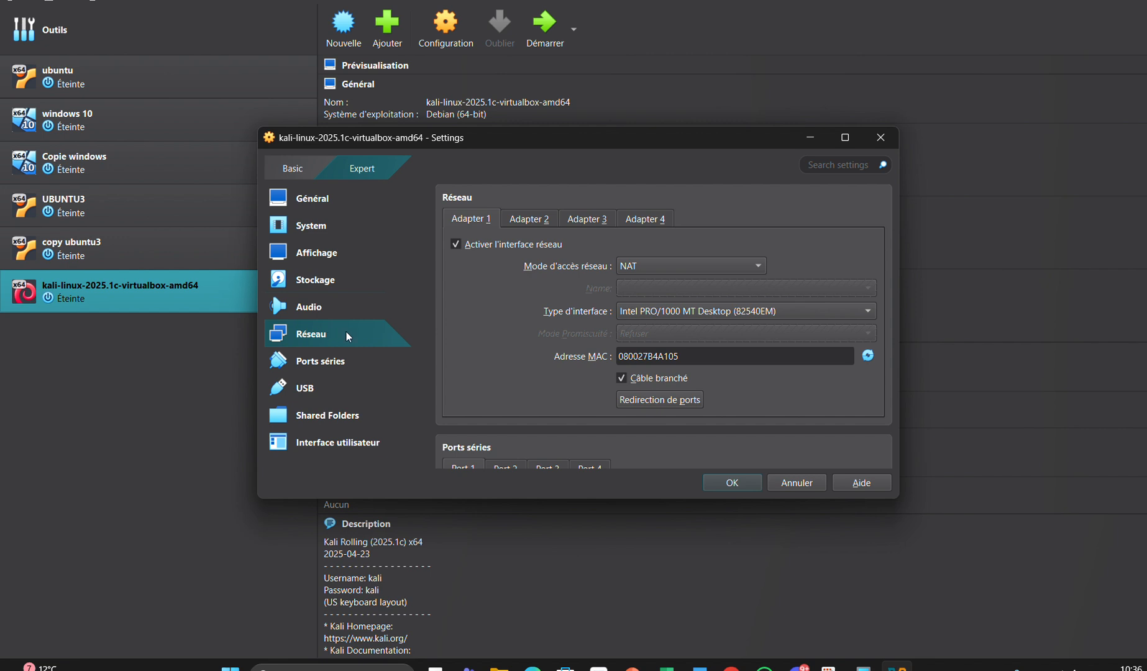
click(694, 263)
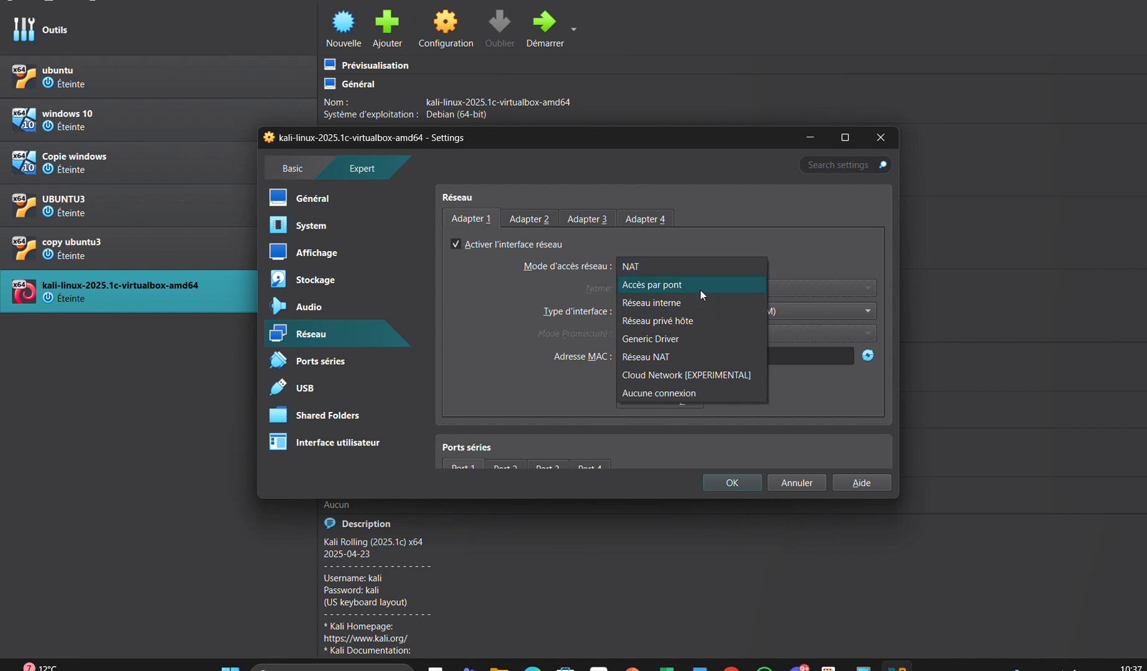
click(699, 285)
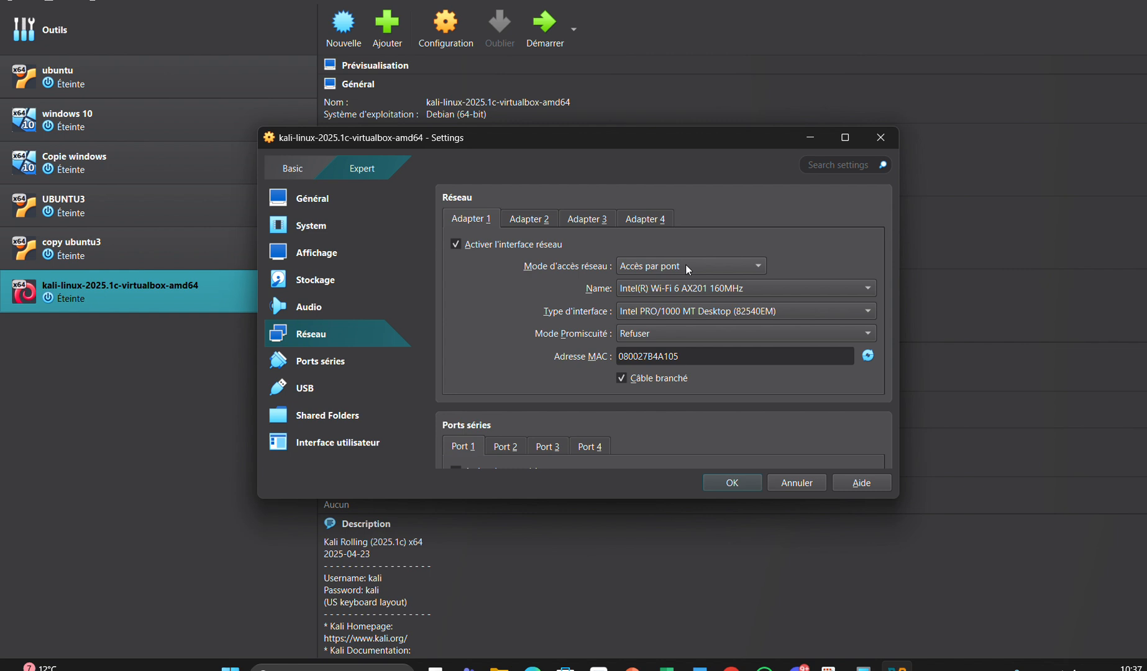
click(687, 267)
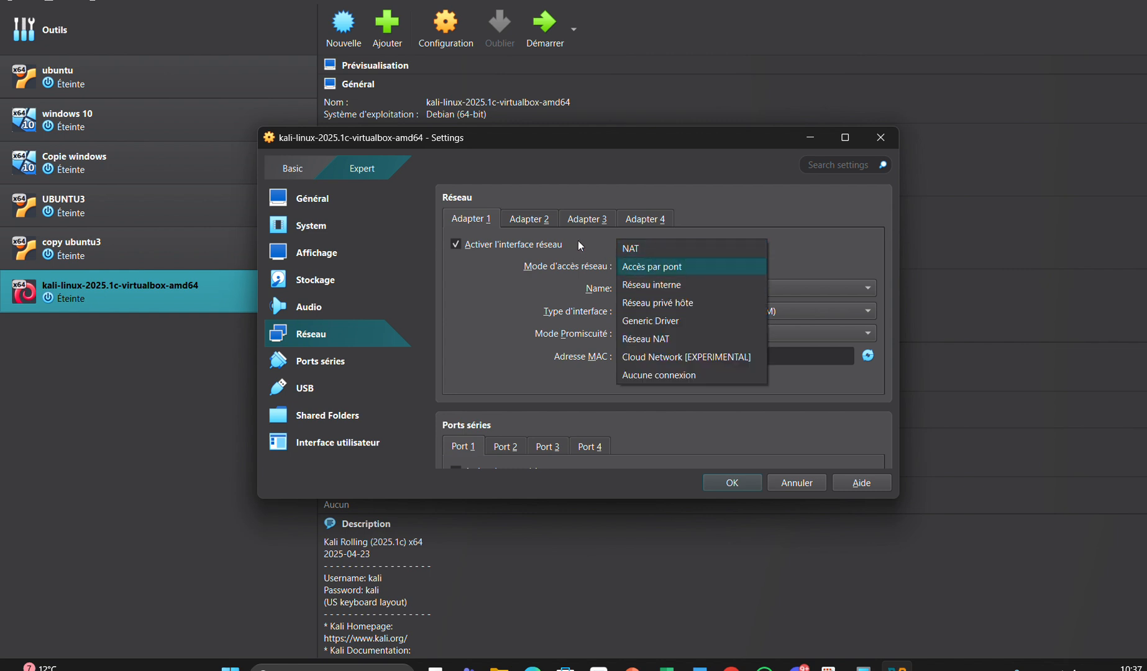
key(Return)
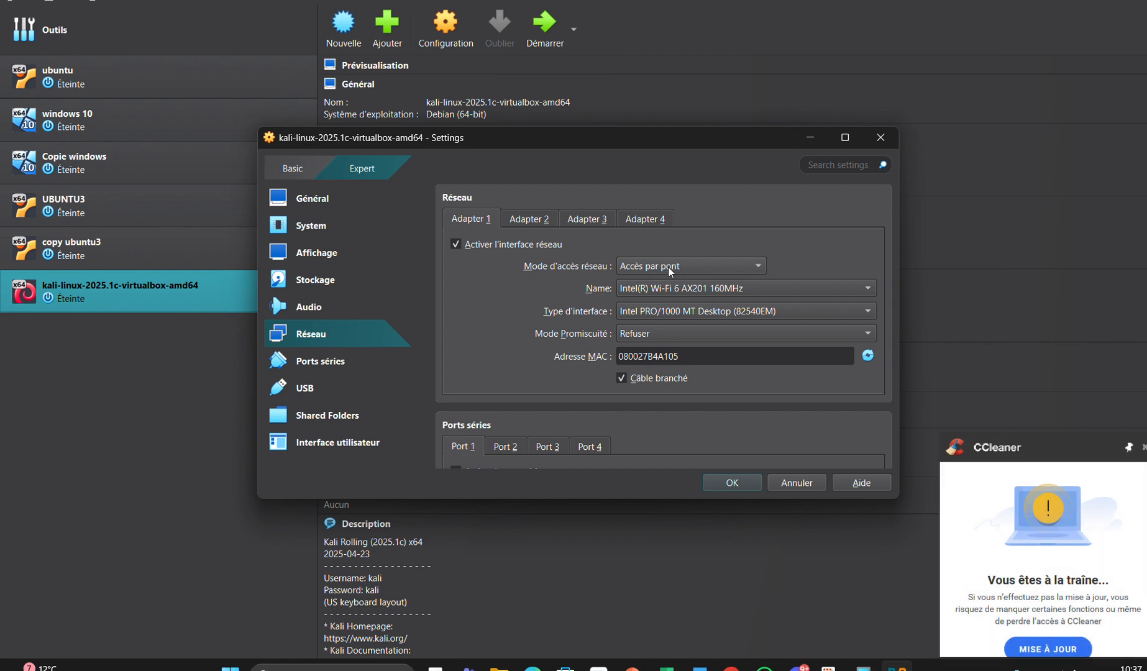
click(663, 335)
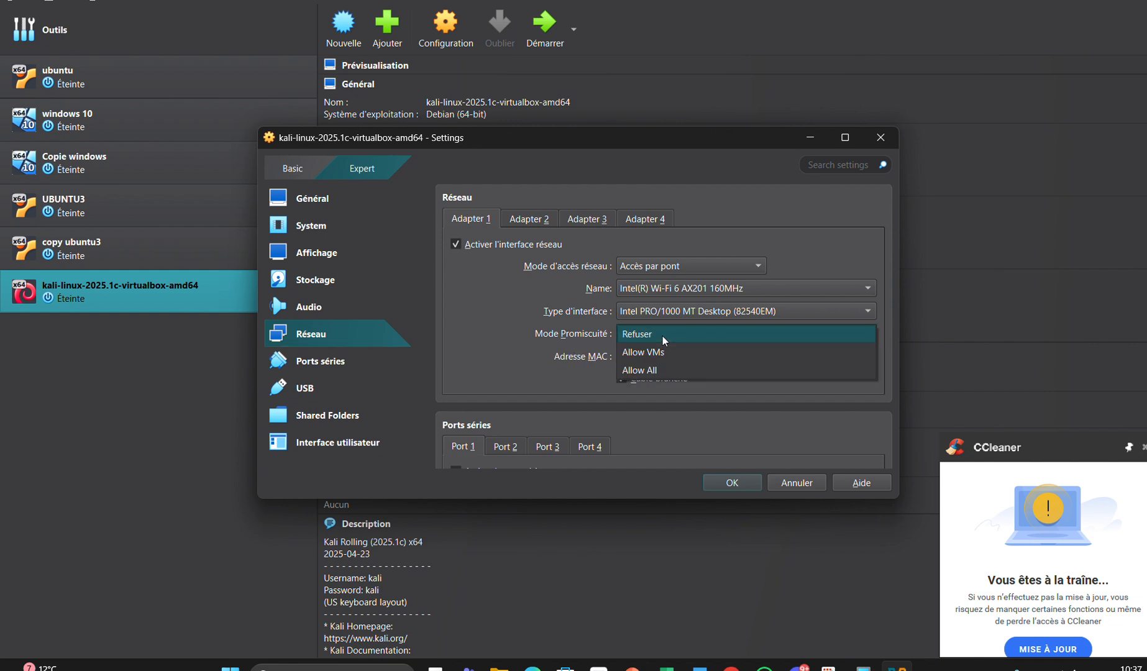
click(672, 365)
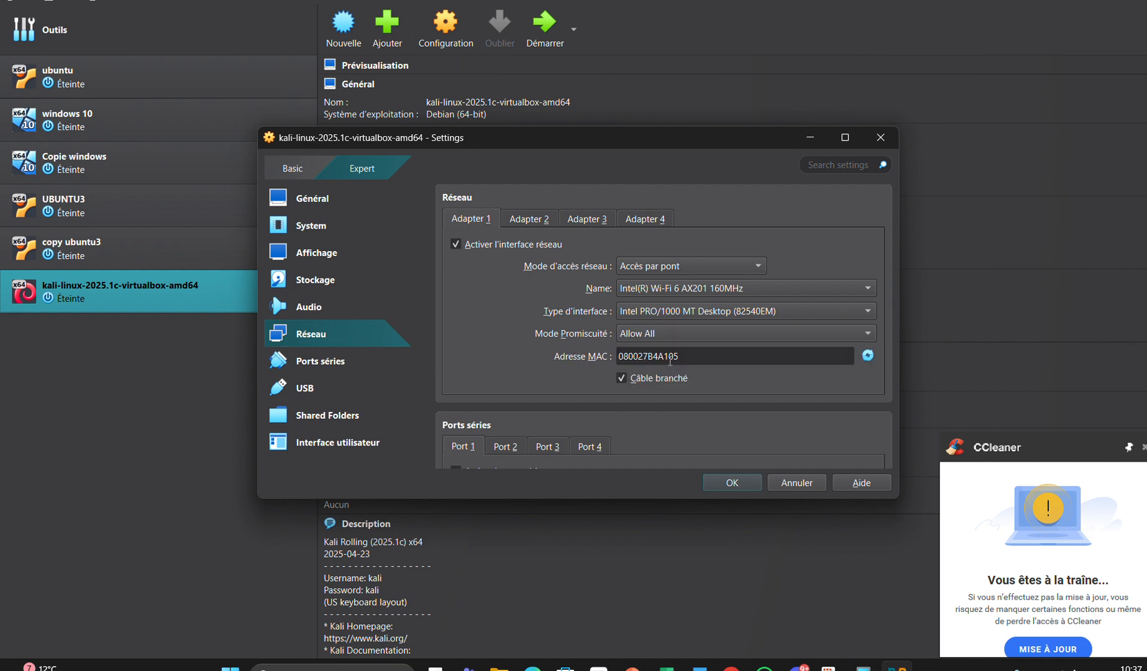
Step: Review the machine's serial port and USB settings and bring up its shared folder settings
click(306, 369)
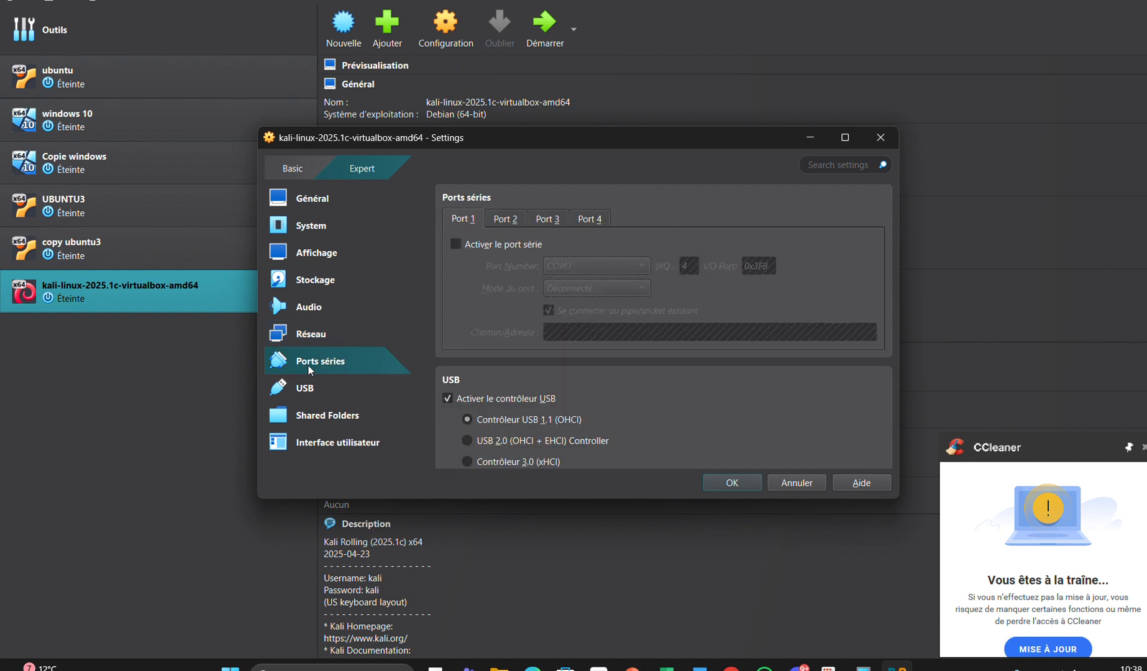
click(320, 389)
click(332, 419)
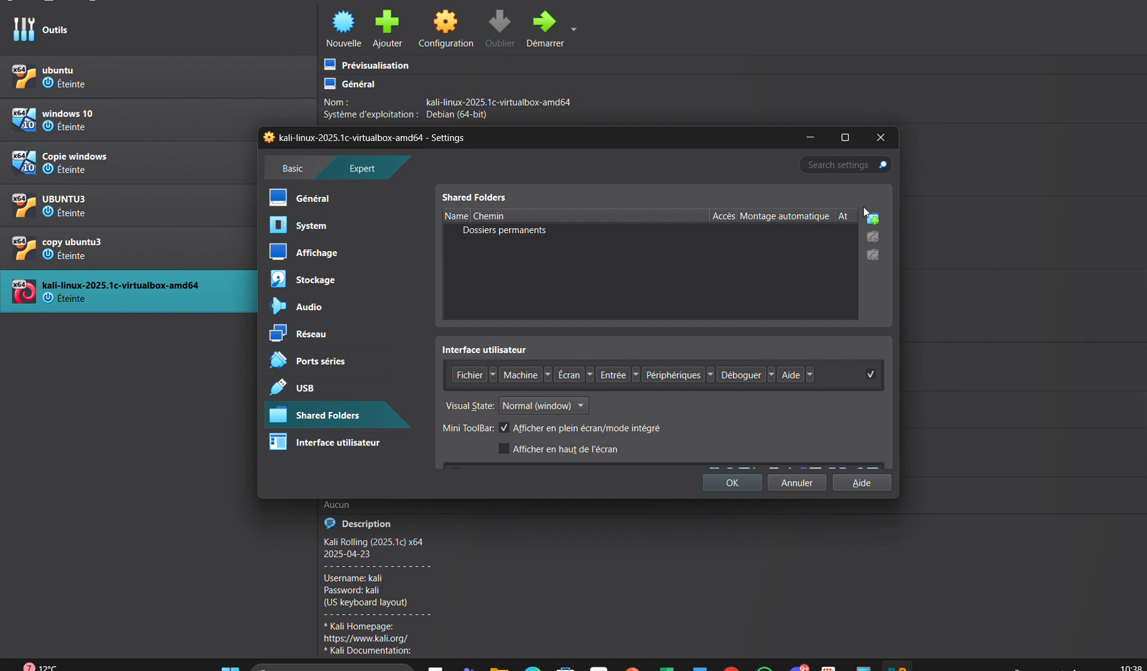
Step: Start adding a shared folder named kali and open the folder chooser for its path
click(873, 219)
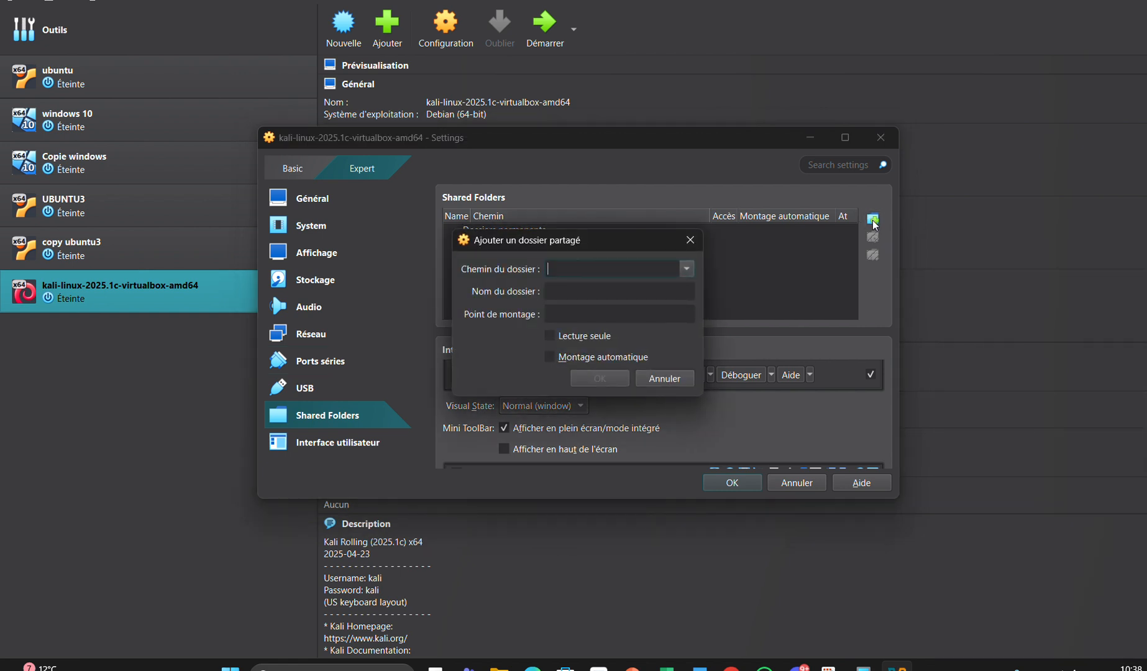
click(560, 270)
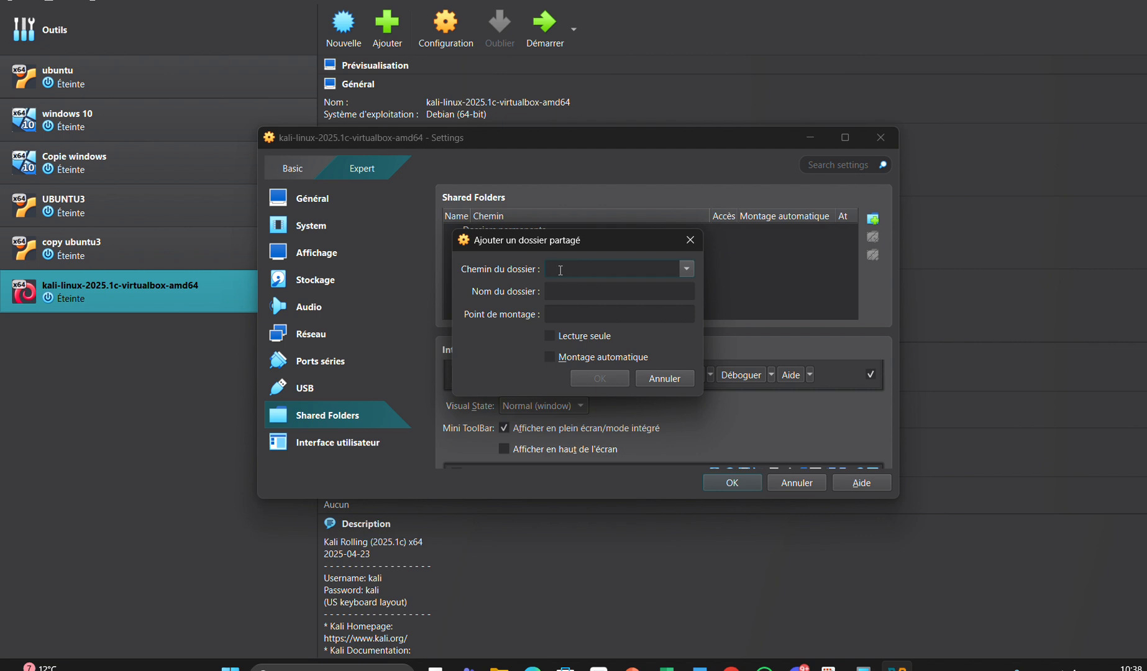
click(571, 287)
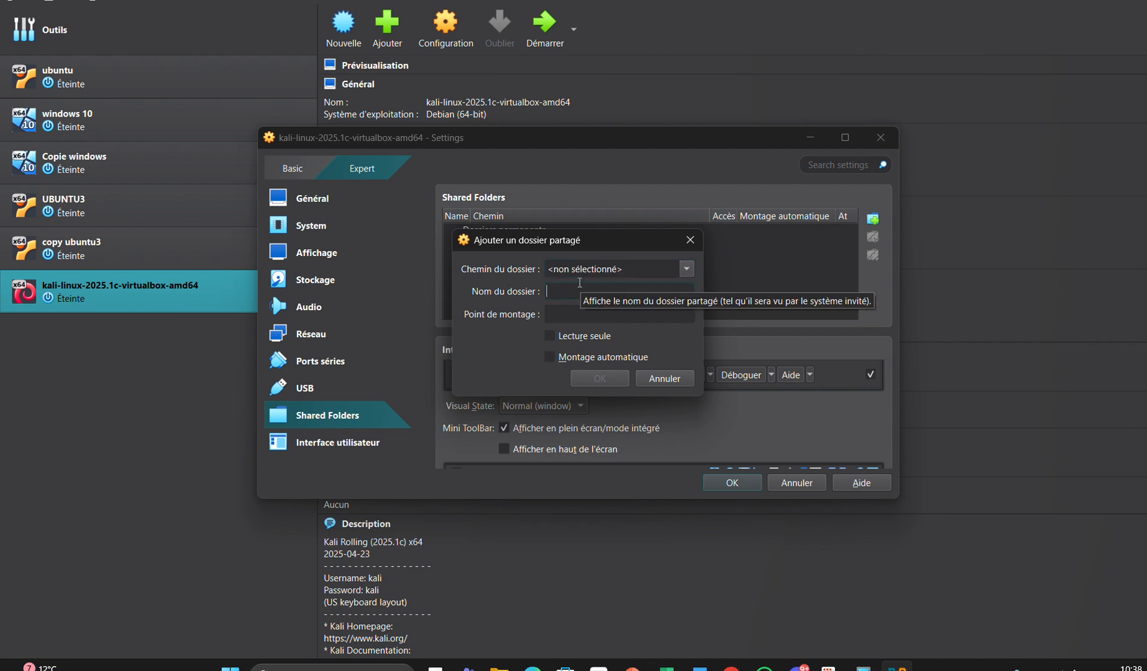
text(kali)
click(614, 273)
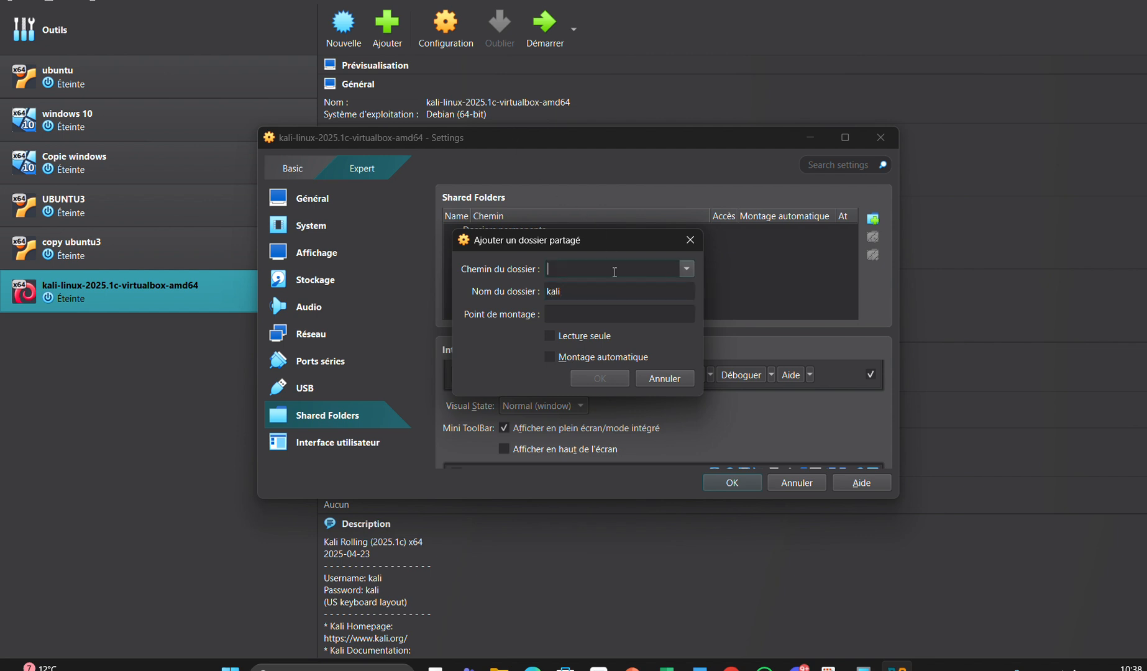
click(689, 265)
click(645, 304)
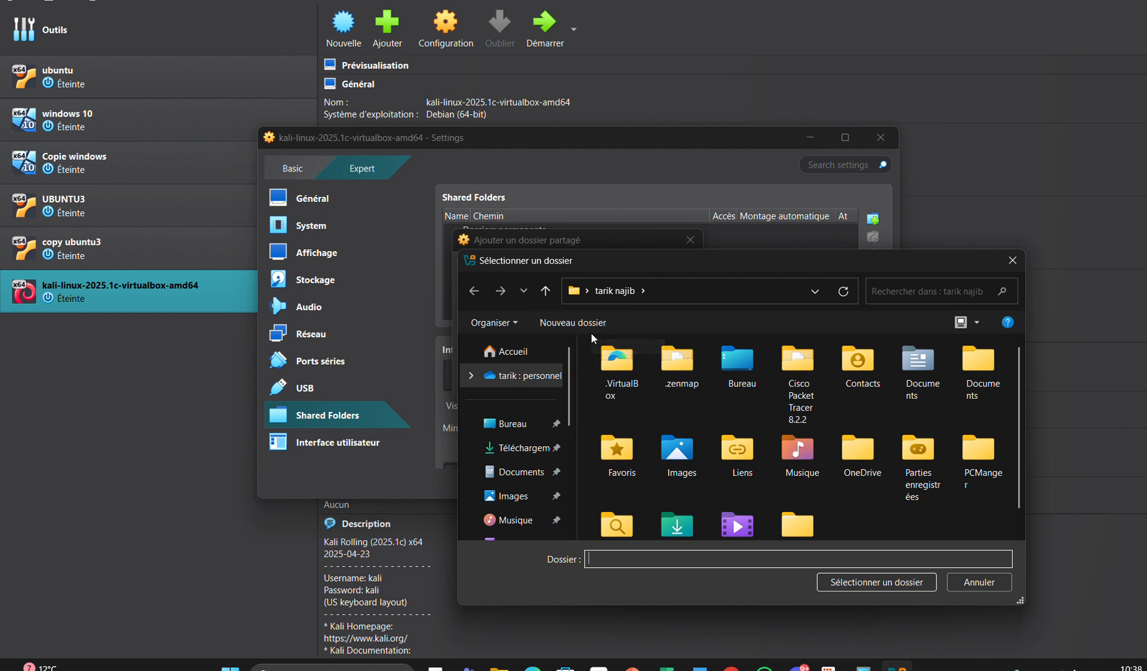
Step: Create a new folder named "kali linux virtual box" in the host's Bureau (Desktop) folder
click(485, 430)
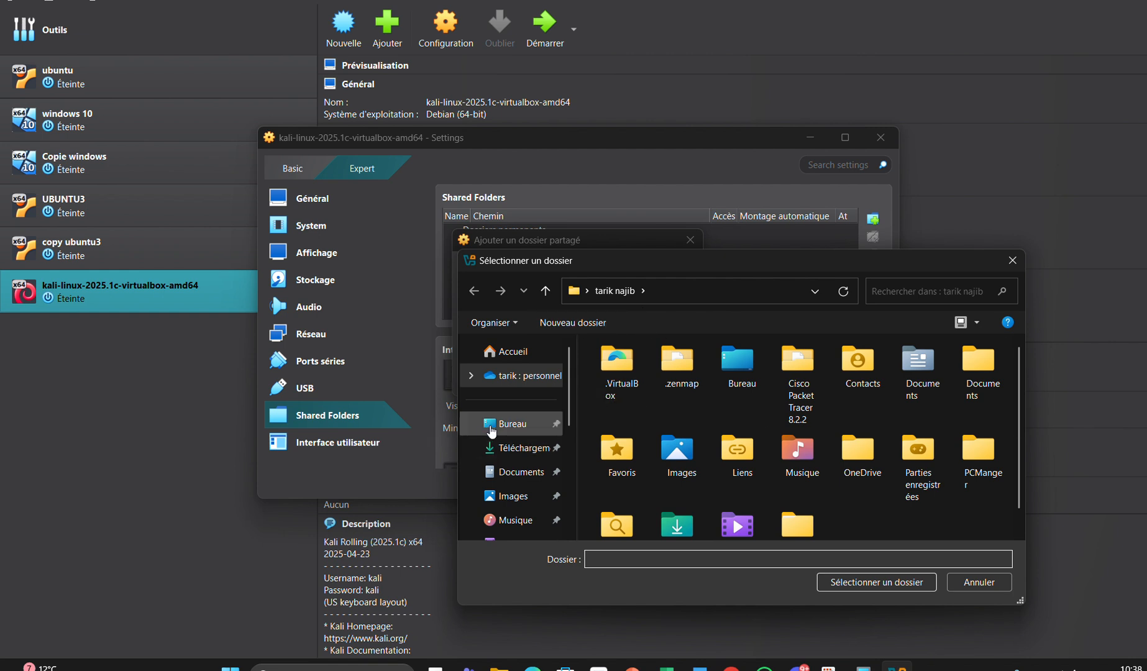
right_click(814, 399)
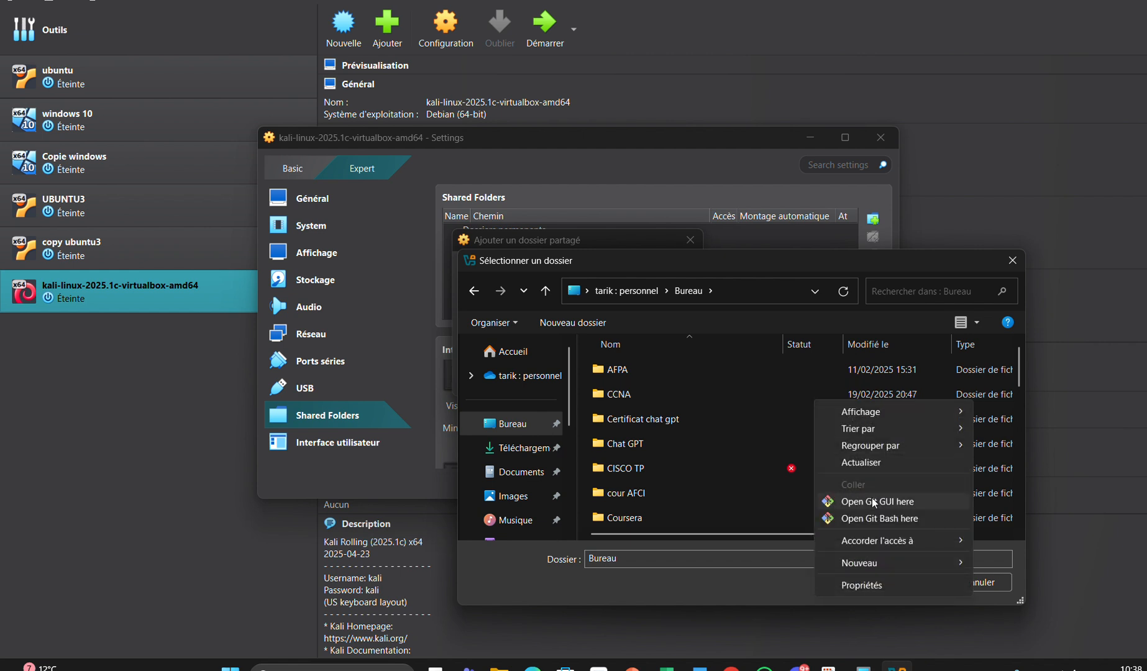
mouse_move(908, 568)
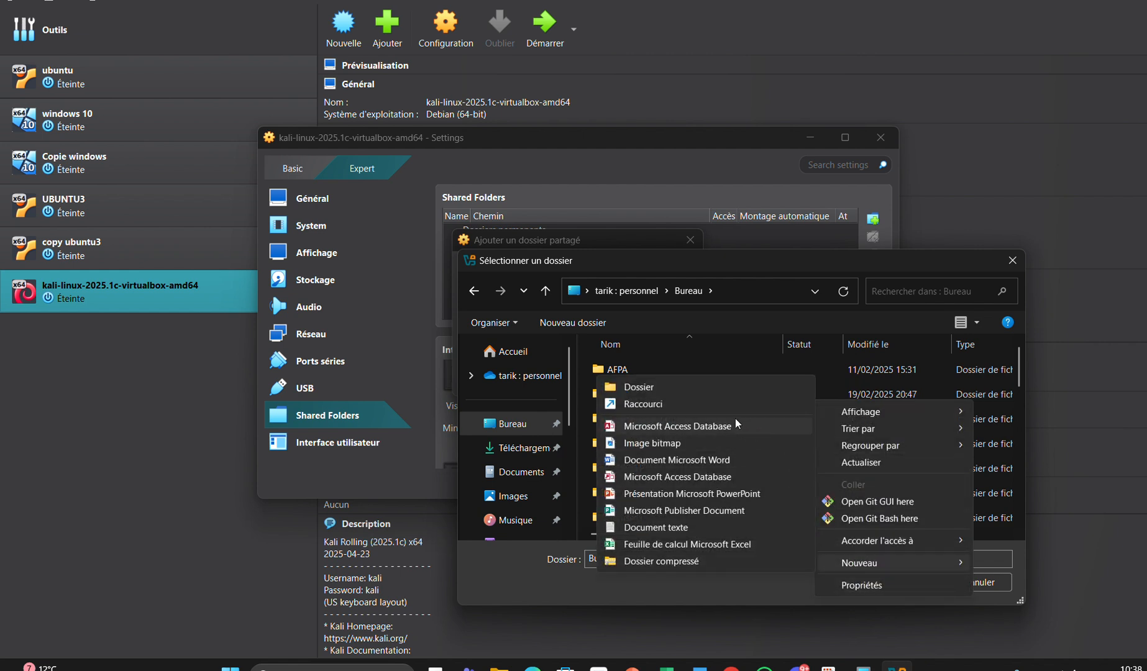
click(710, 373)
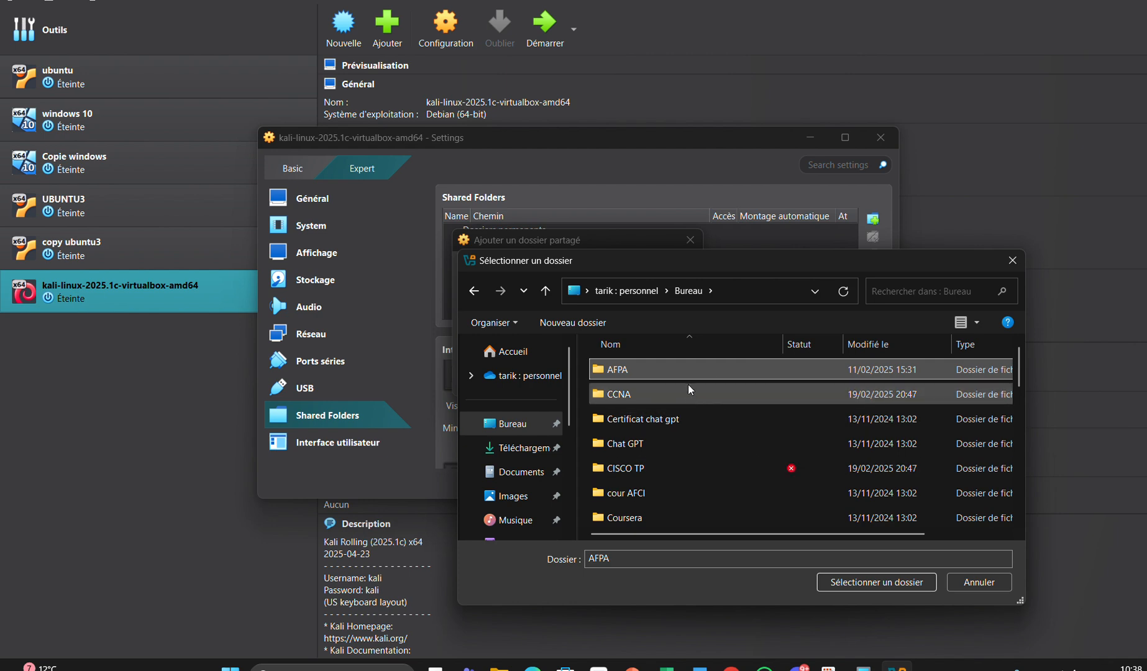
right_click(688, 385)
mouse_move(782, 558)
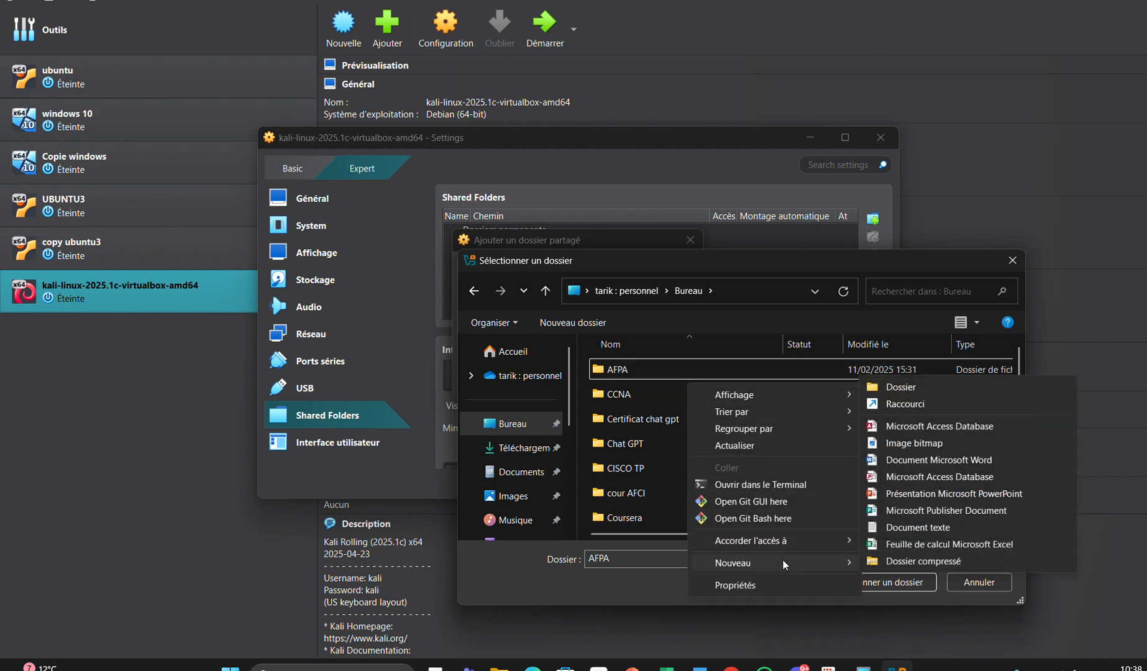
click(892, 387)
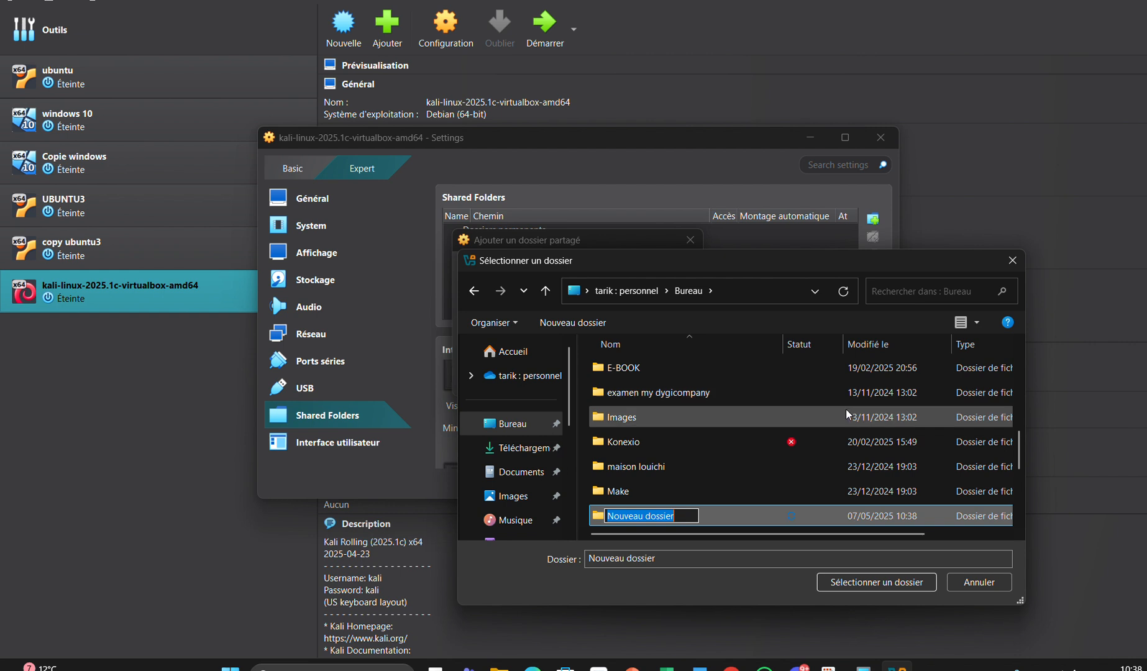
key(BackSpace)
text(k)
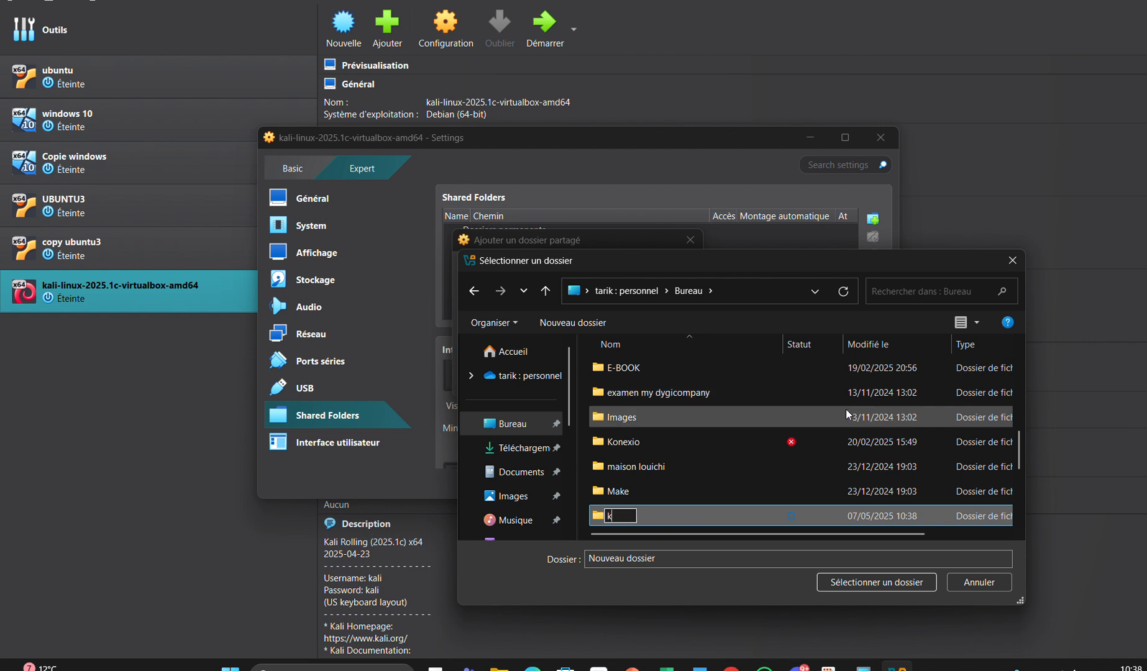
text(ali linux virtu)
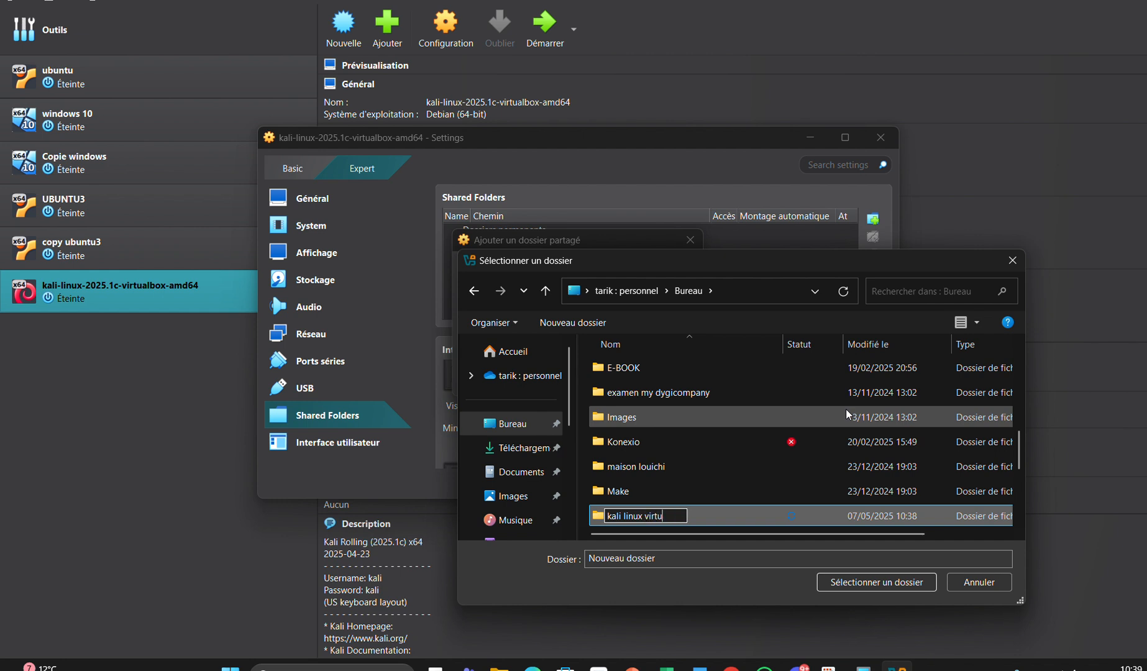
text(al box)
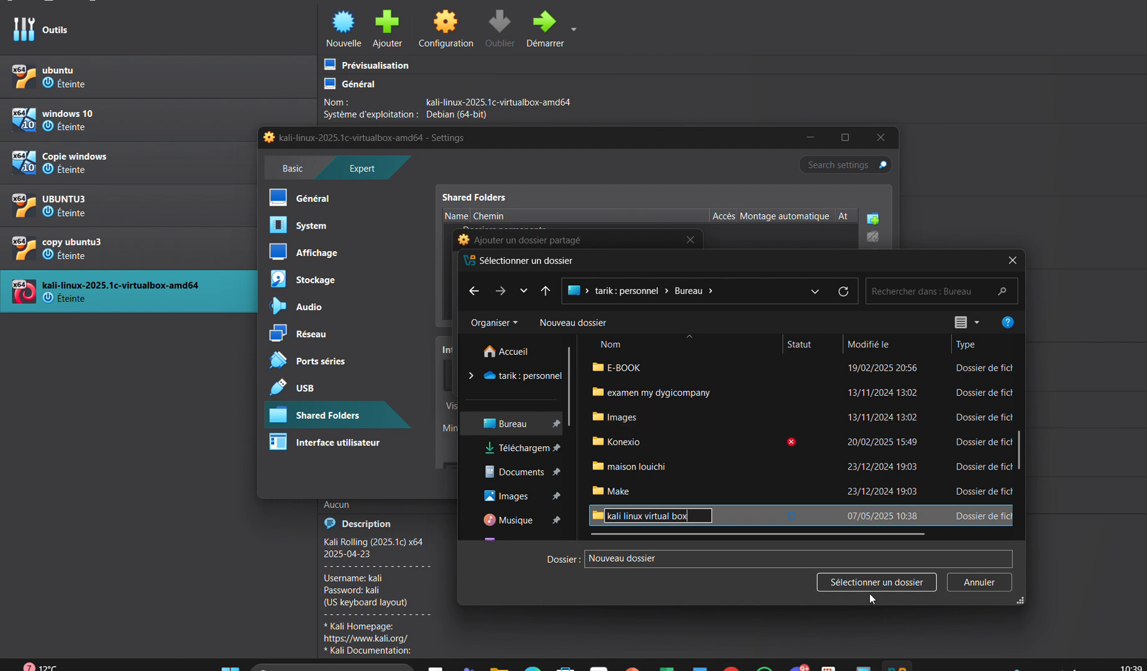
click(842, 586)
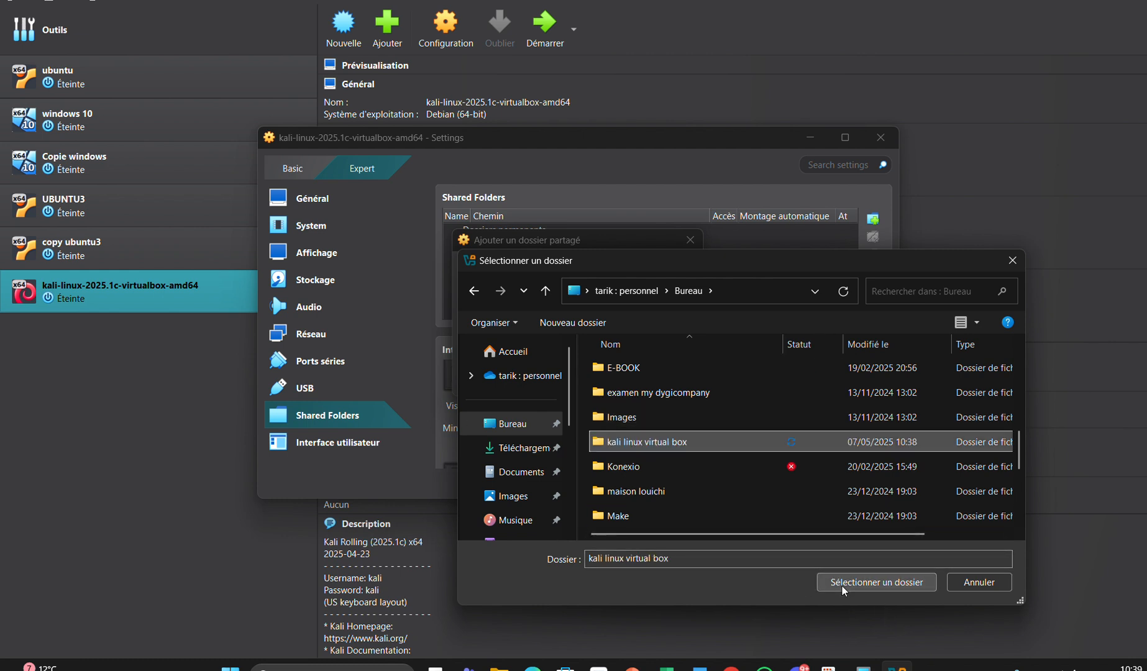
Step: Share the "kali linux virtual box" folder with automatic mounting and save the machine's settings
click(842, 586)
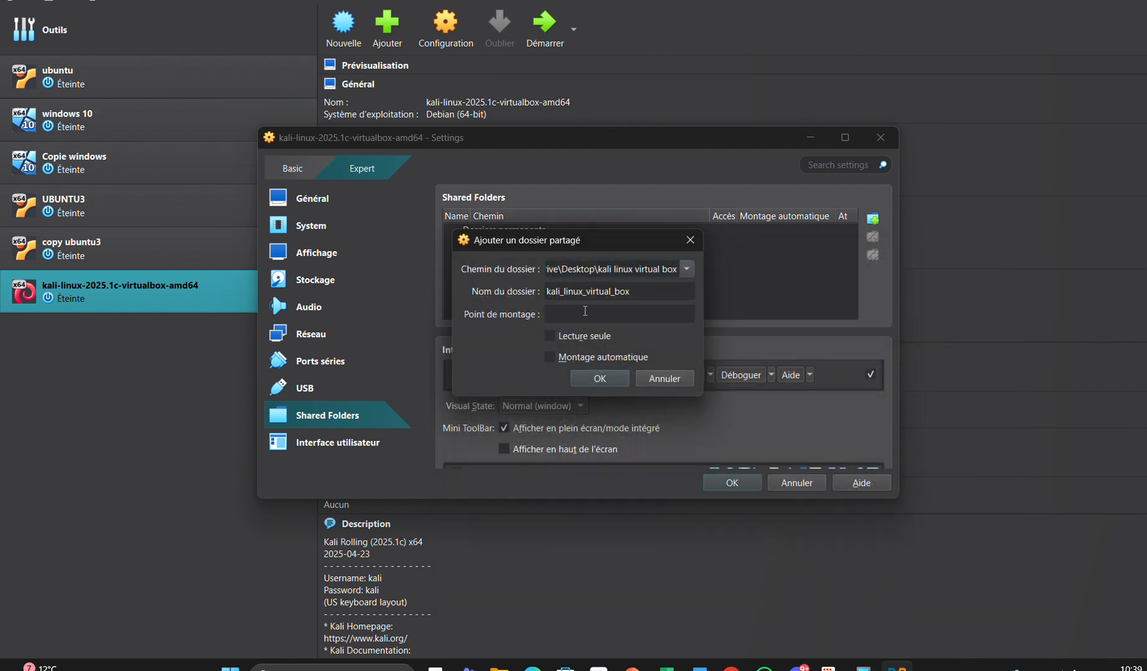
click(563, 357)
click(598, 379)
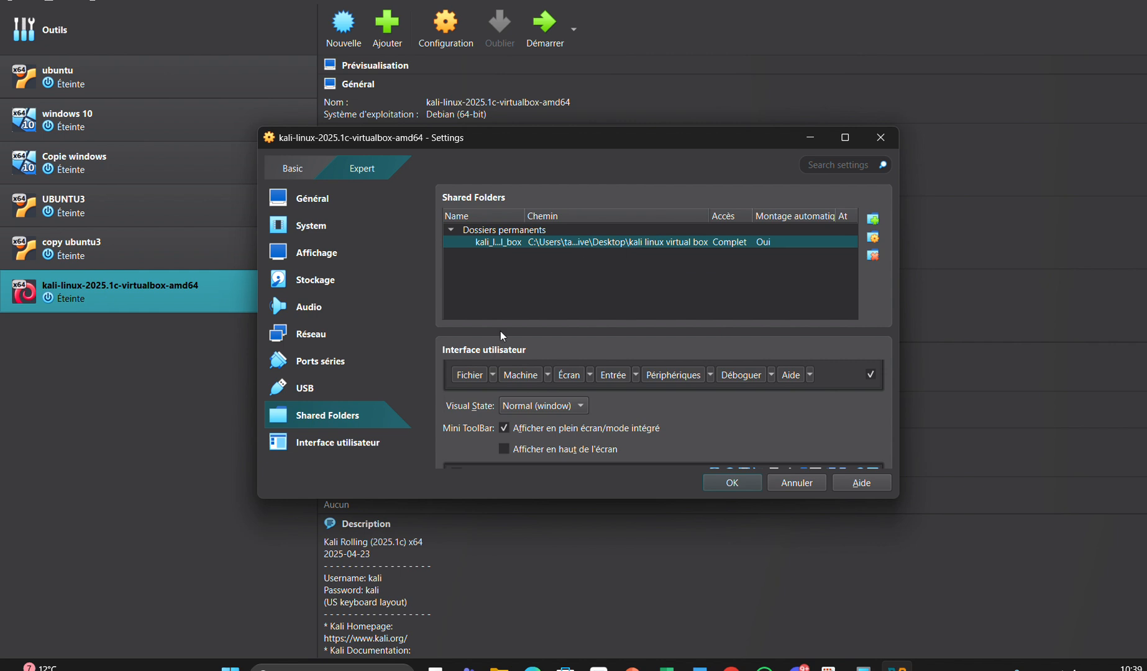
click(343, 445)
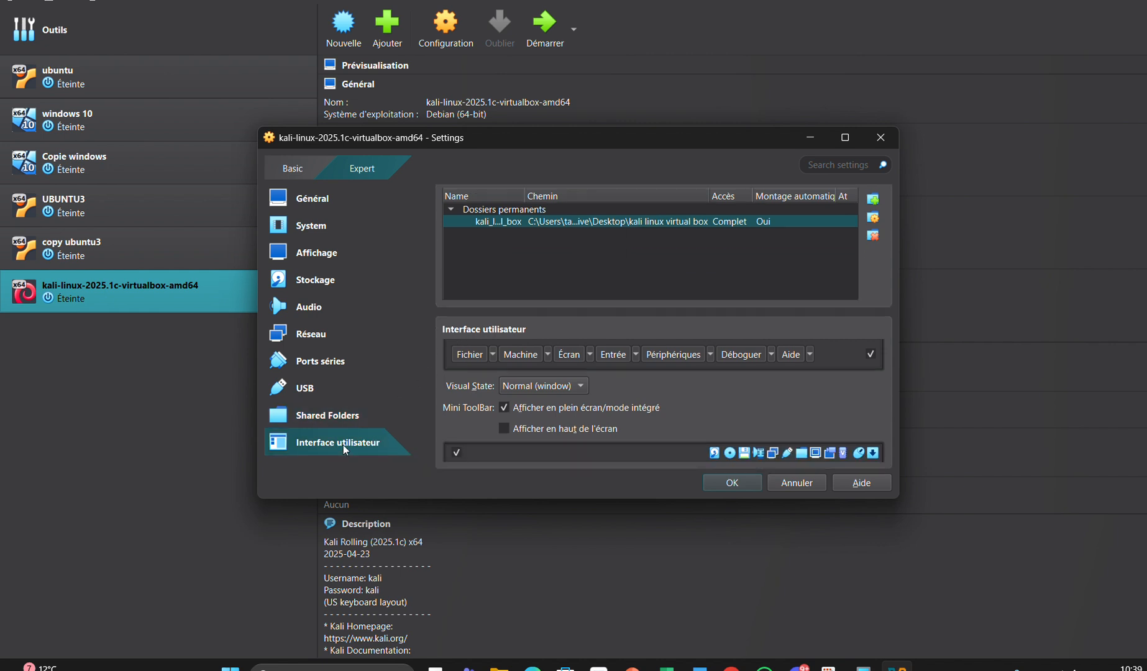
click(733, 482)
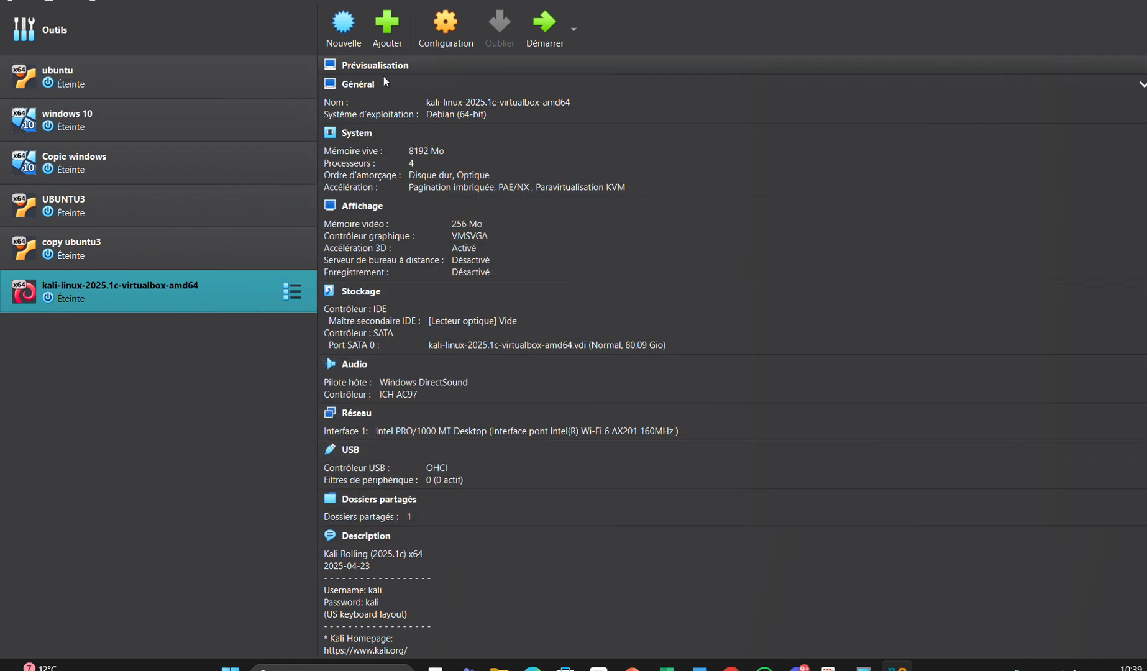
Step: Start the kali-linux-2025.1c-virtualbox-amd64 machine and bring its window to the front
click(552, 27)
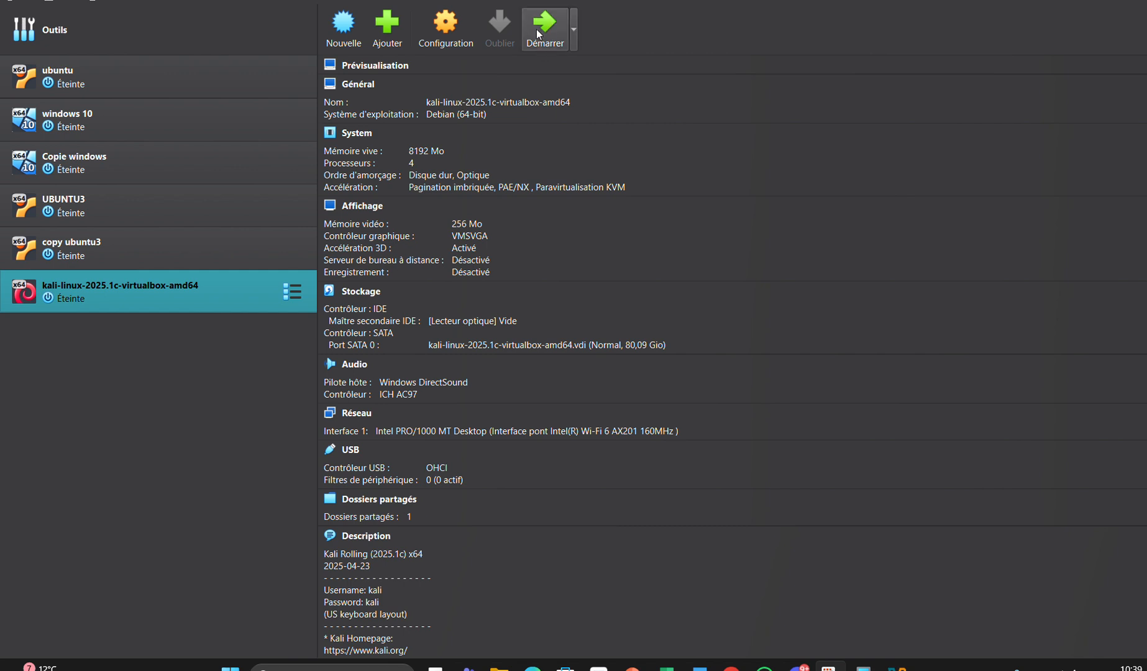
click(543, 25)
click(546, 31)
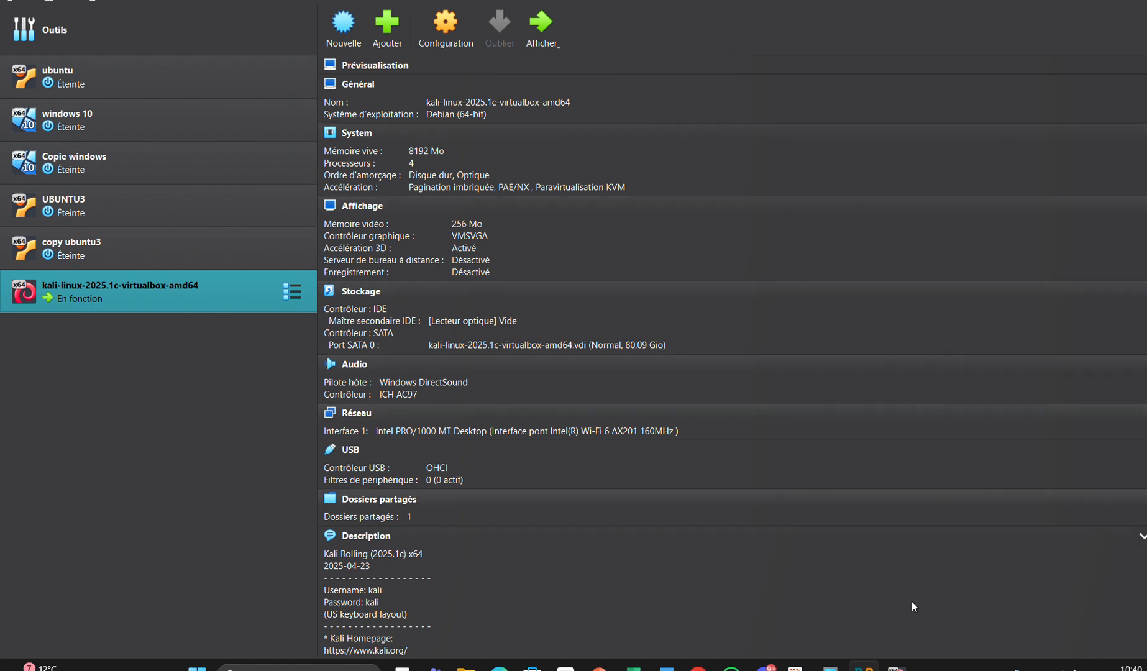
click(896, 667)
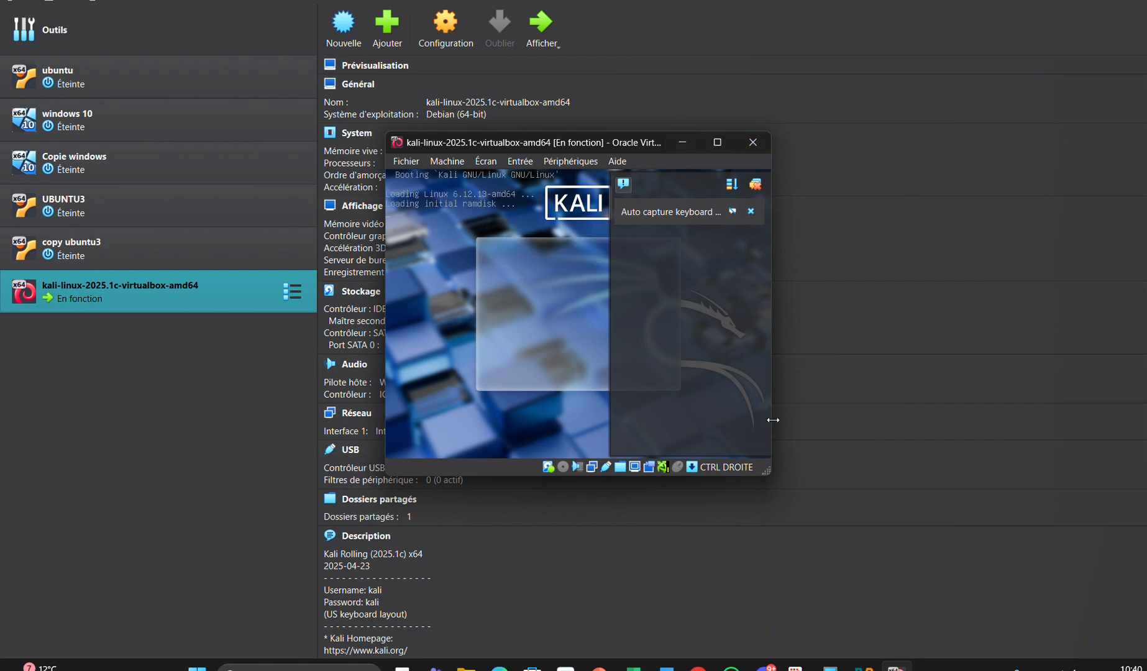
Step: Enlarge the running Kali window, dismiss its mouse and keyboard notifications, and reposition it fully on screen
drag(771, 412, 1000, 413)
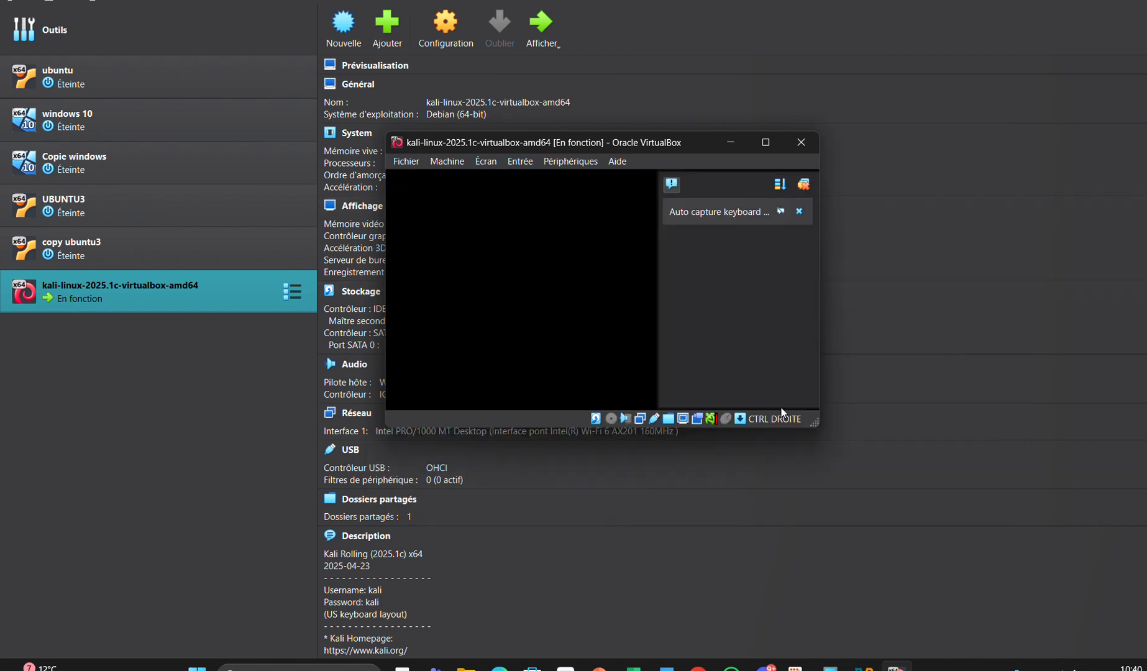
drag(813, 423, 987, 616)
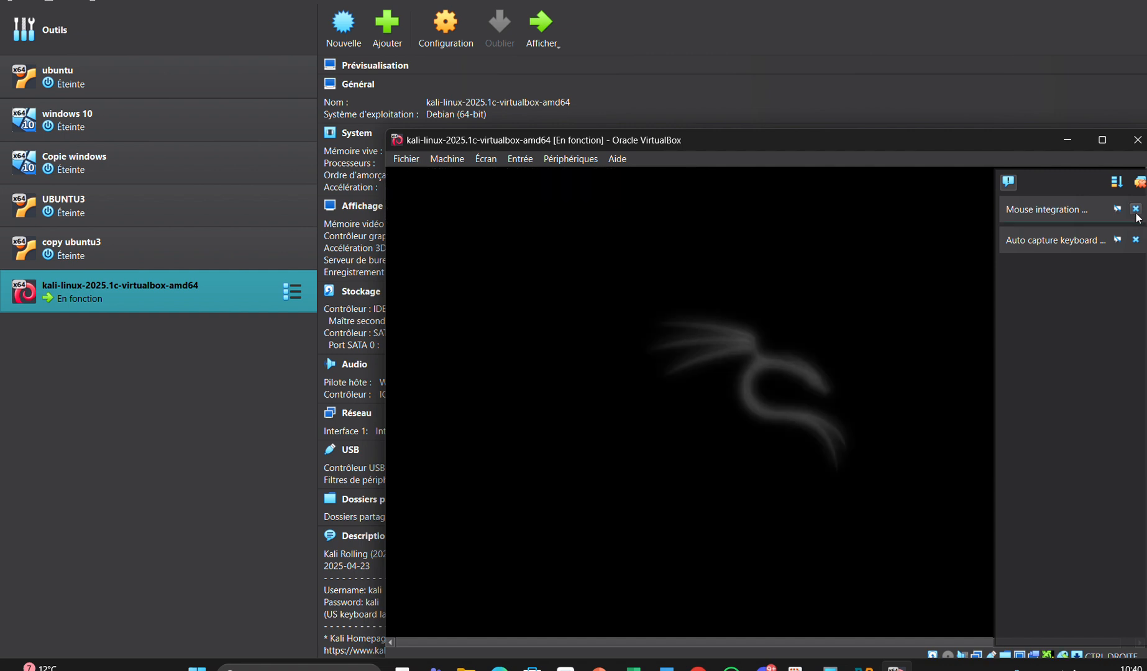
click(1134, 209)
click(1134, 209)
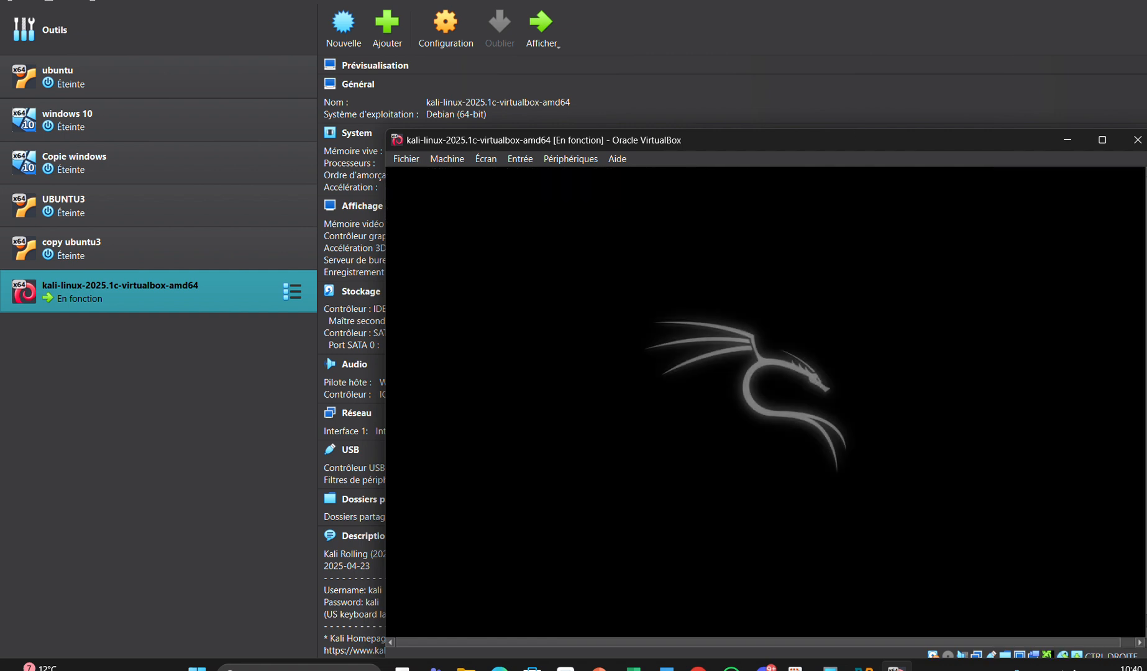
drag(860, 140, 746, 84)
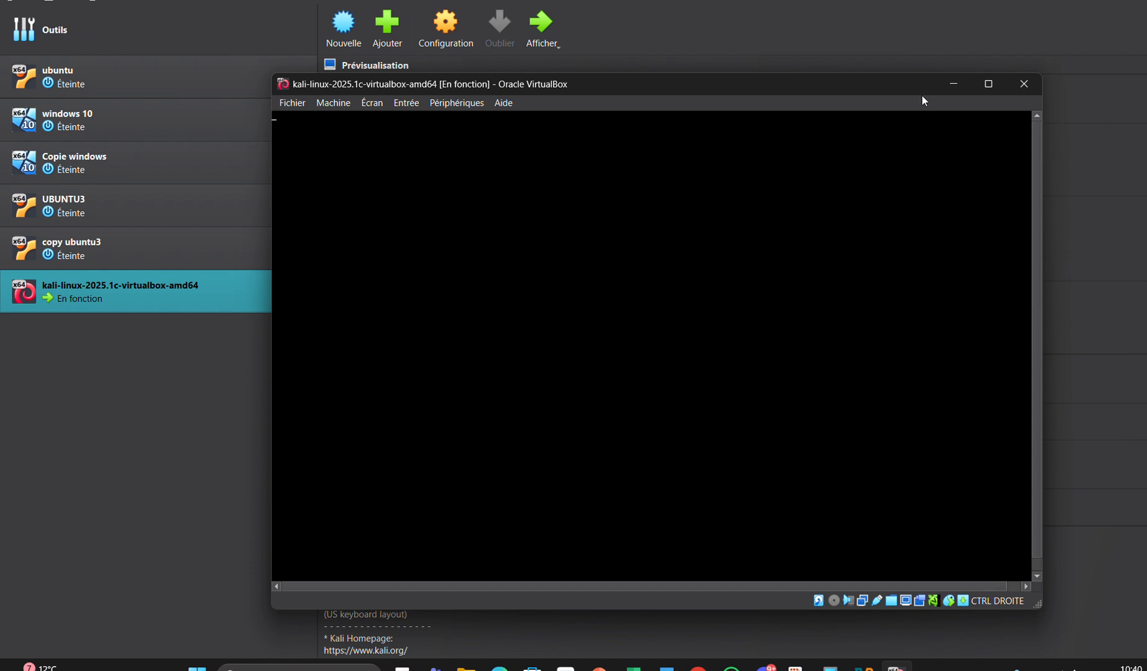
mouse_move(989, 85)
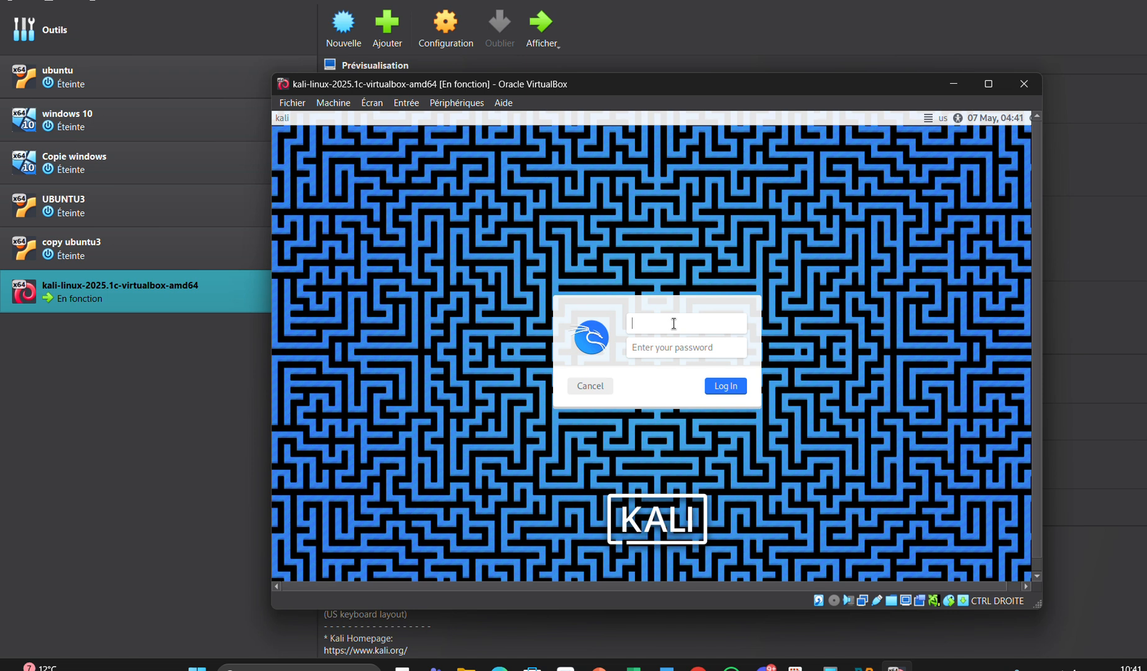
Step: Log in to Kali with the username kali and the account password
text(kq)
key(BackSpace)
text(ali)
click(688, 341)
text(kali)
click(726, 386)
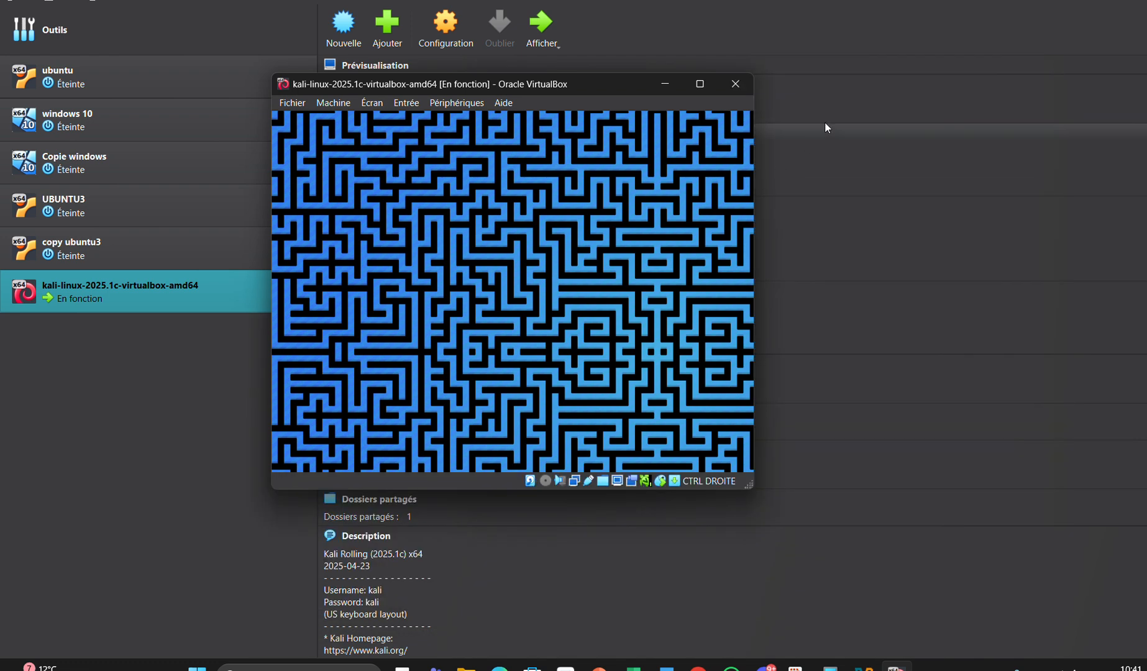
Step: Maximize the Kali virtual machine's window so the desktop fills the screen
click(698, 85)
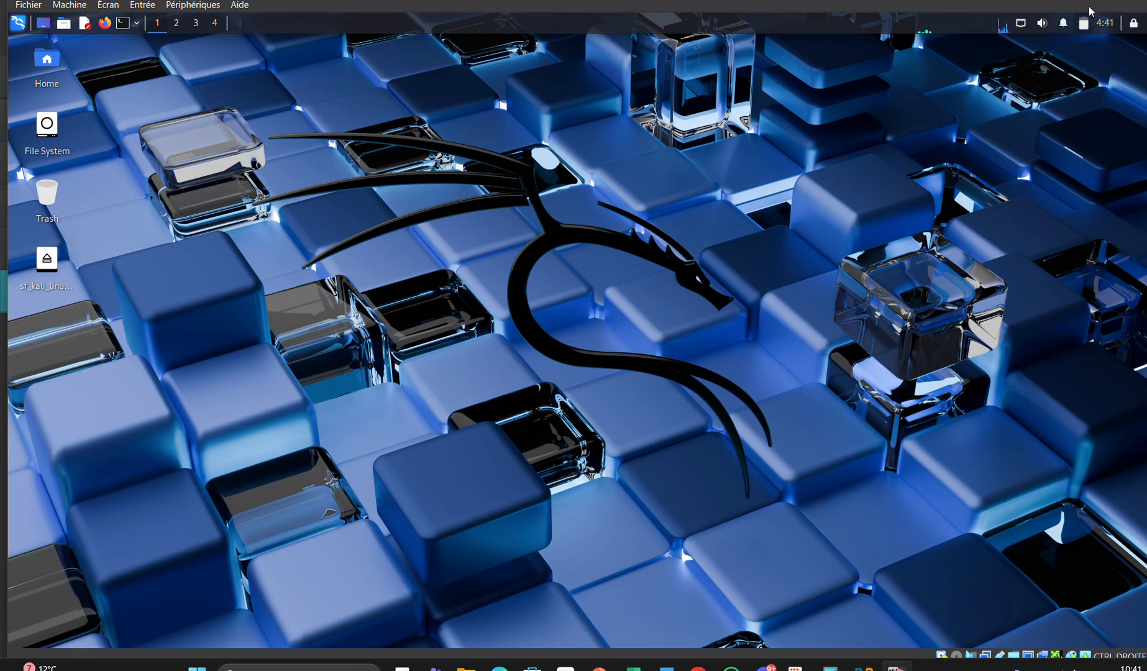
click(1133, 0)
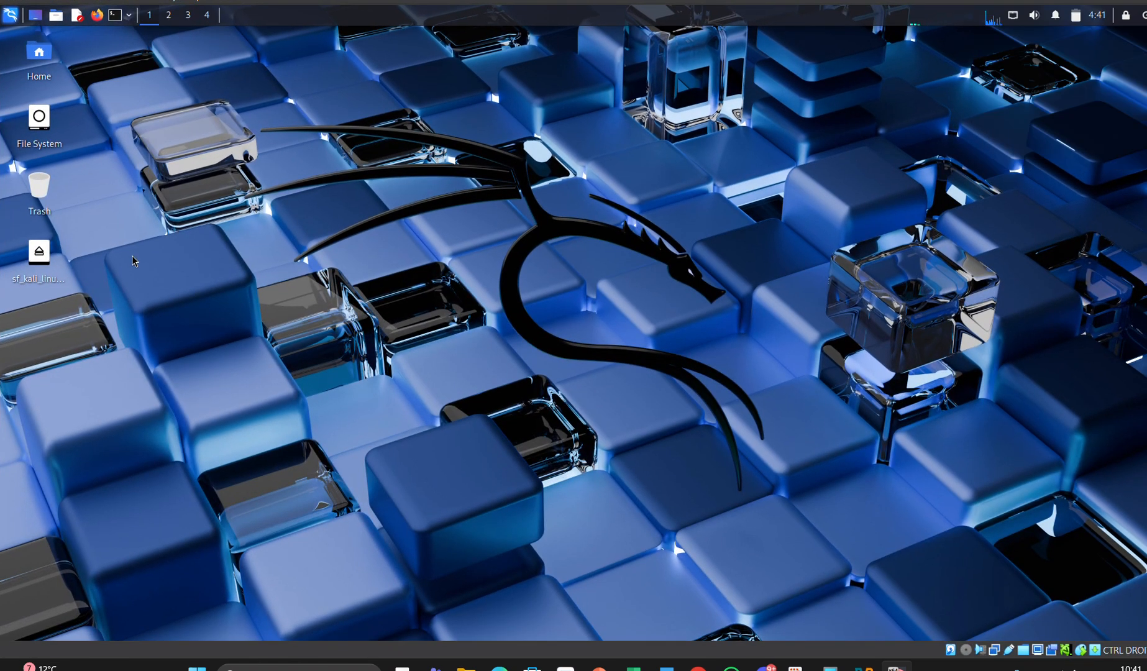
Step: Open a terminal window on the Kali desktop
click(115, 19)
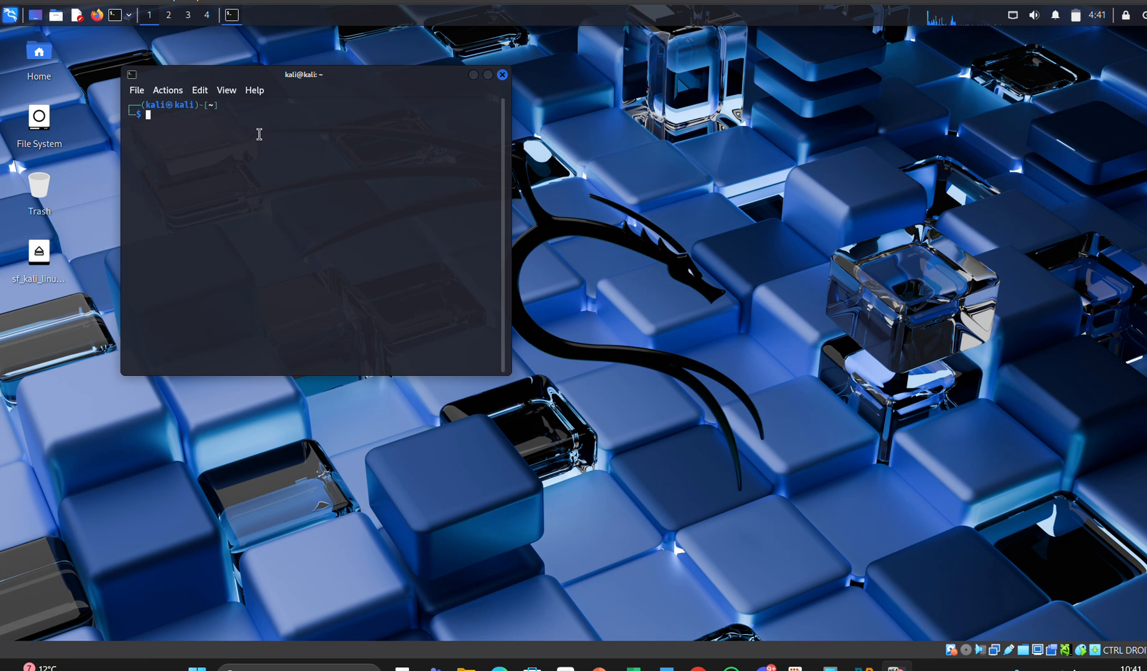
text(sudo dpk)
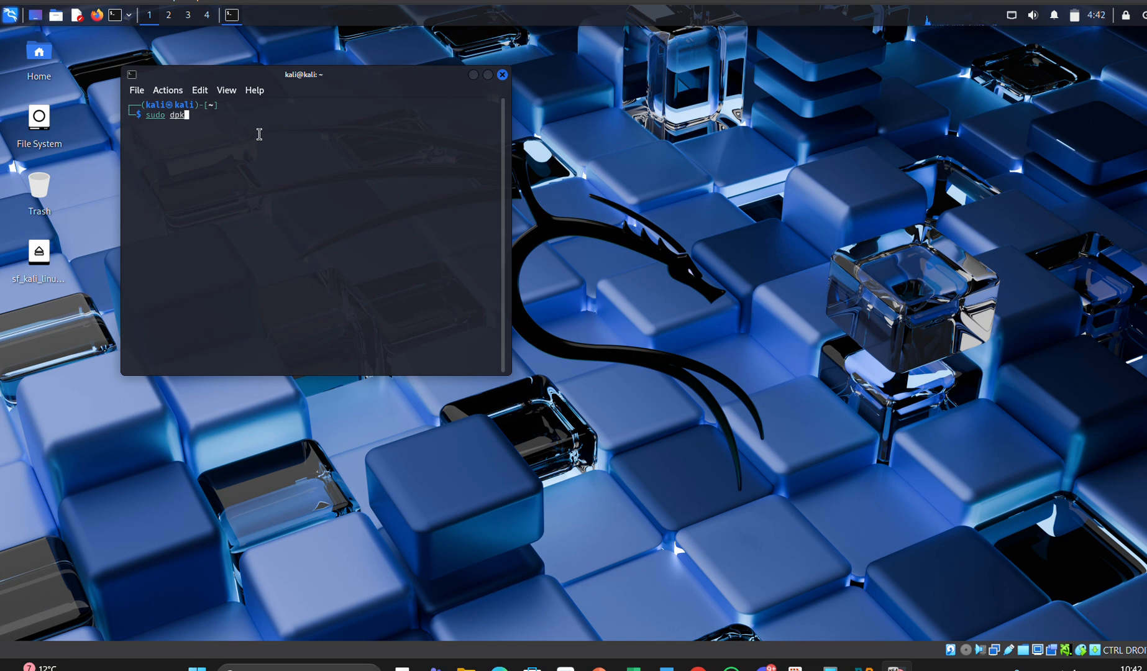
text(g6)
key(BackSpace)
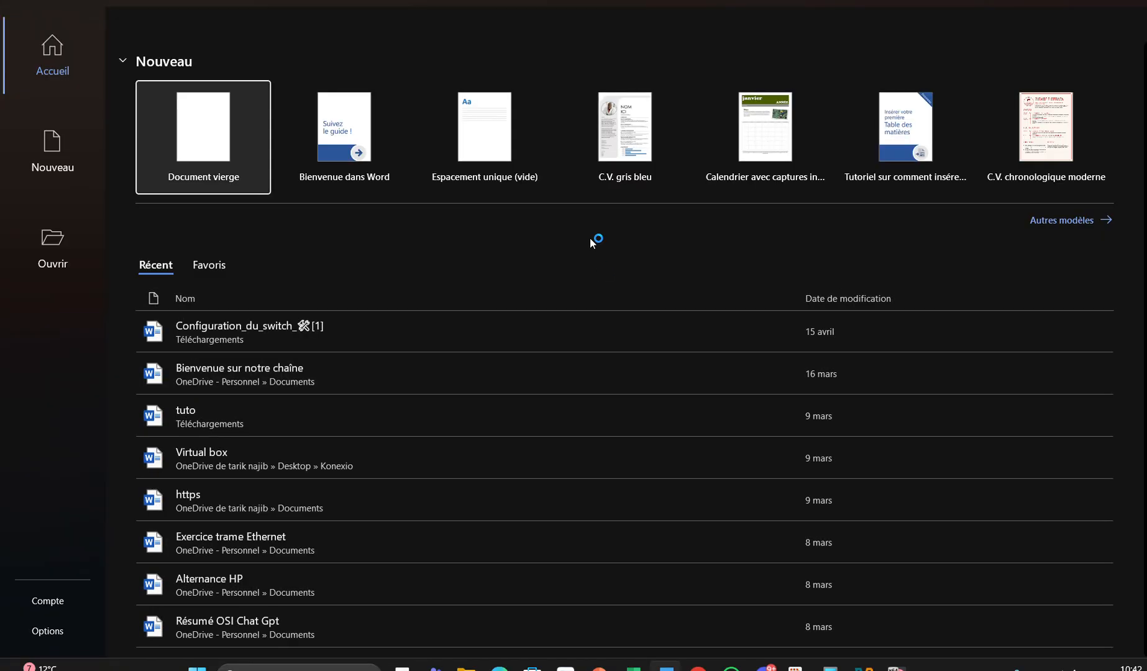
Step: Switch to Word, create a blank document and write "sudo dpkg-reconfigure locales" with a lowercase first letter
click(200, 125)
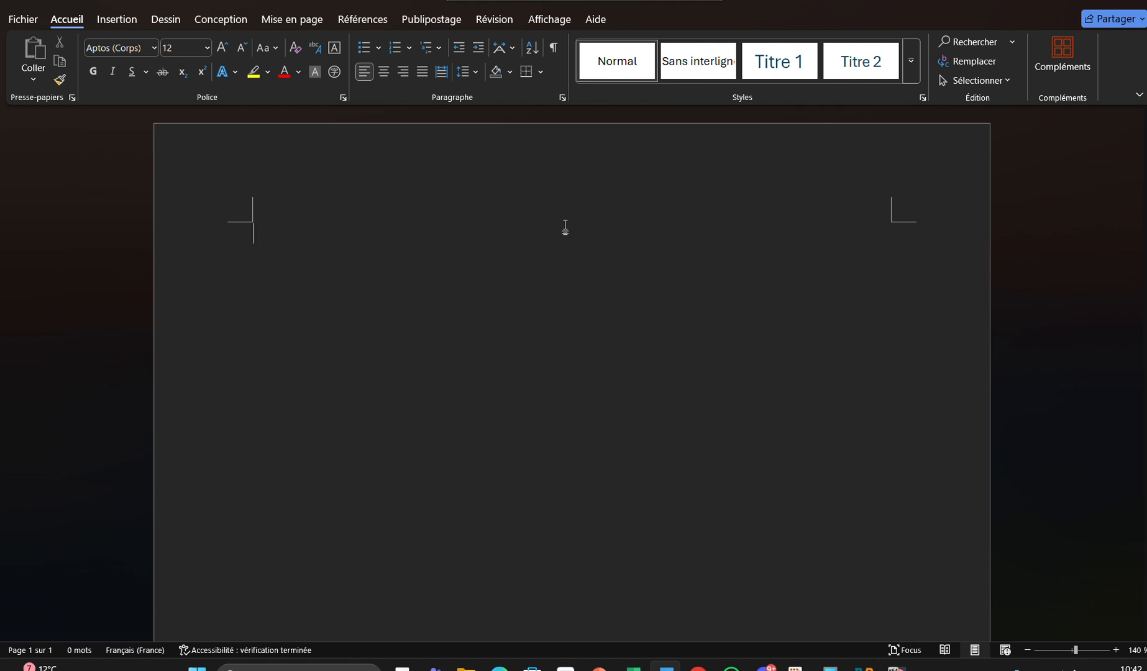
text(sudo)
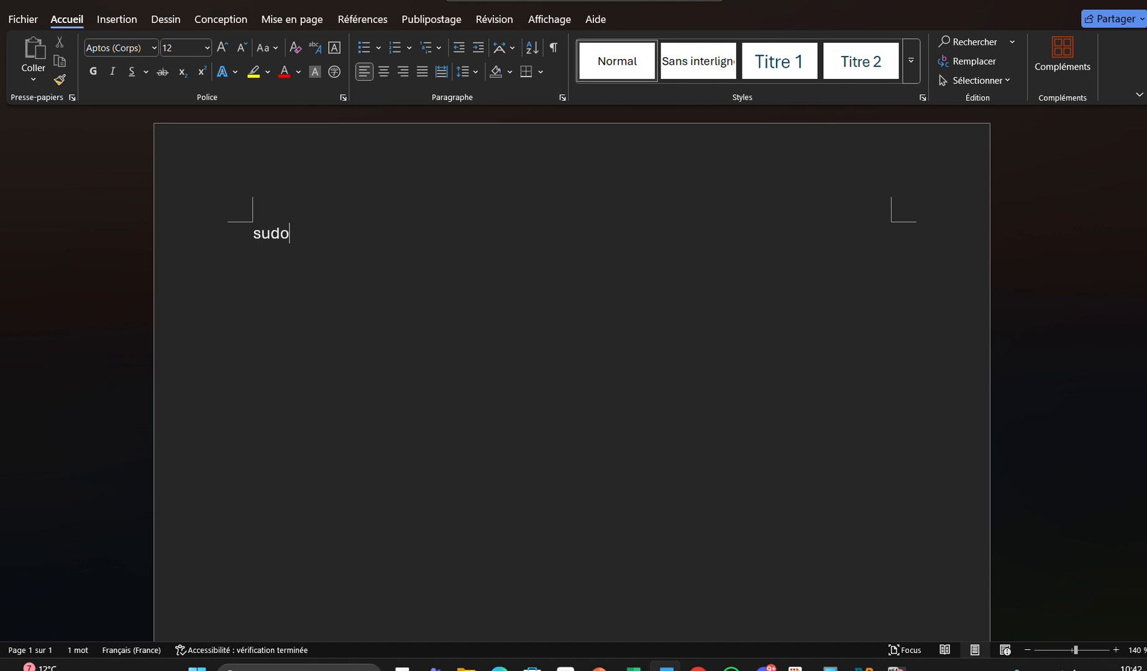
text( dpkg)
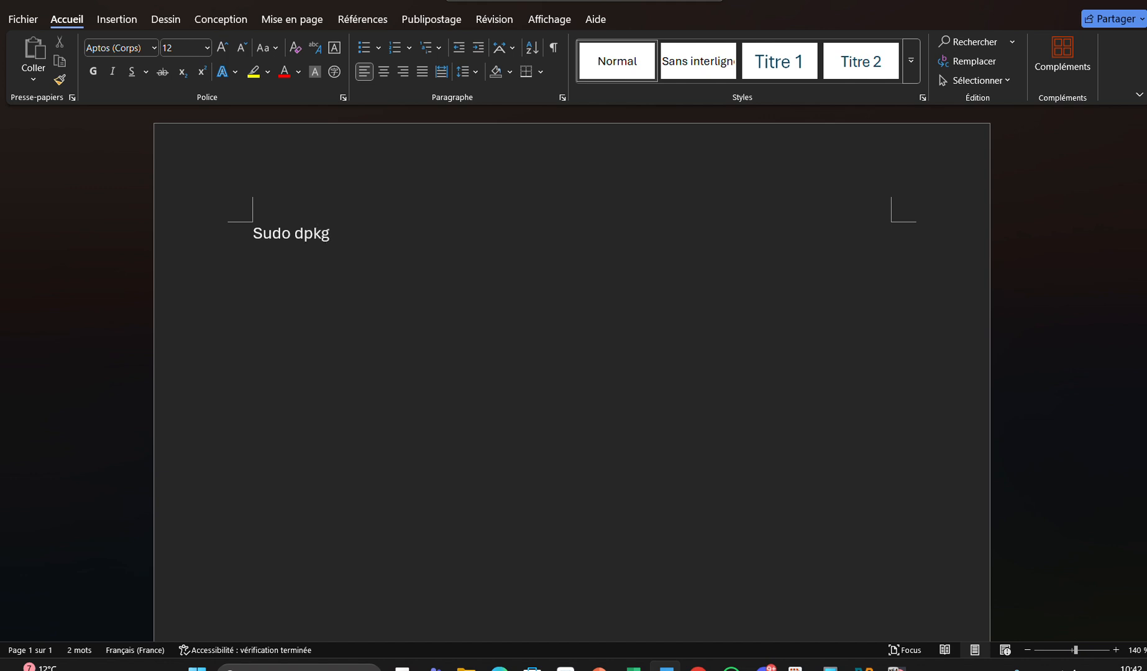
text(-reconfigure l)
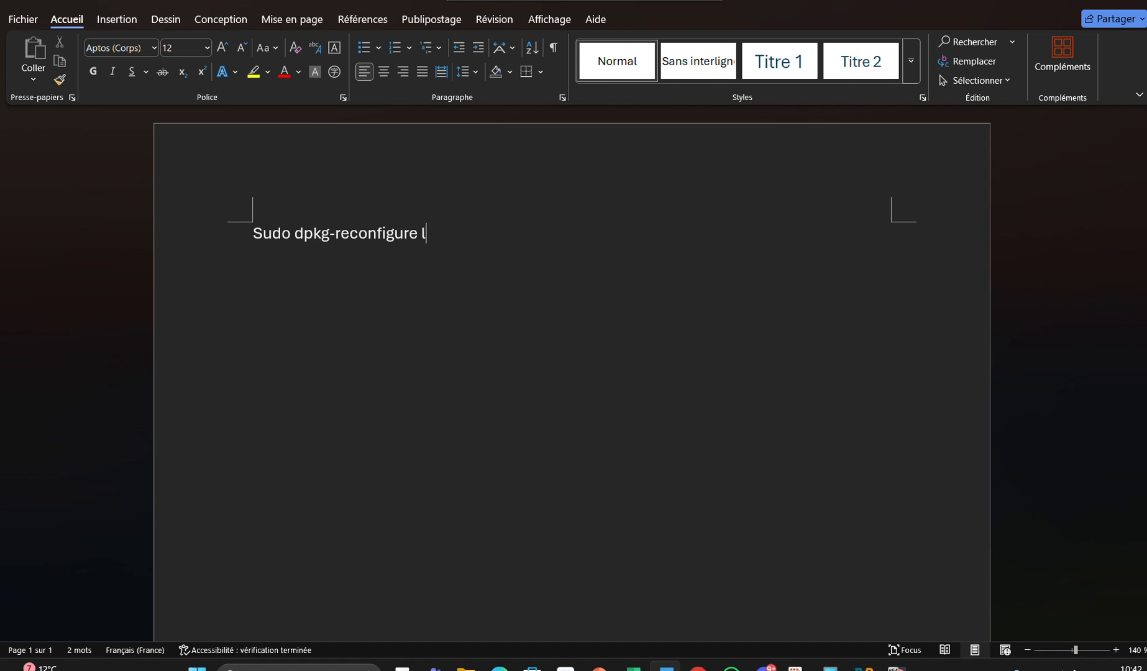
text(ocales)
click(264, 233)
key(BackSpace)
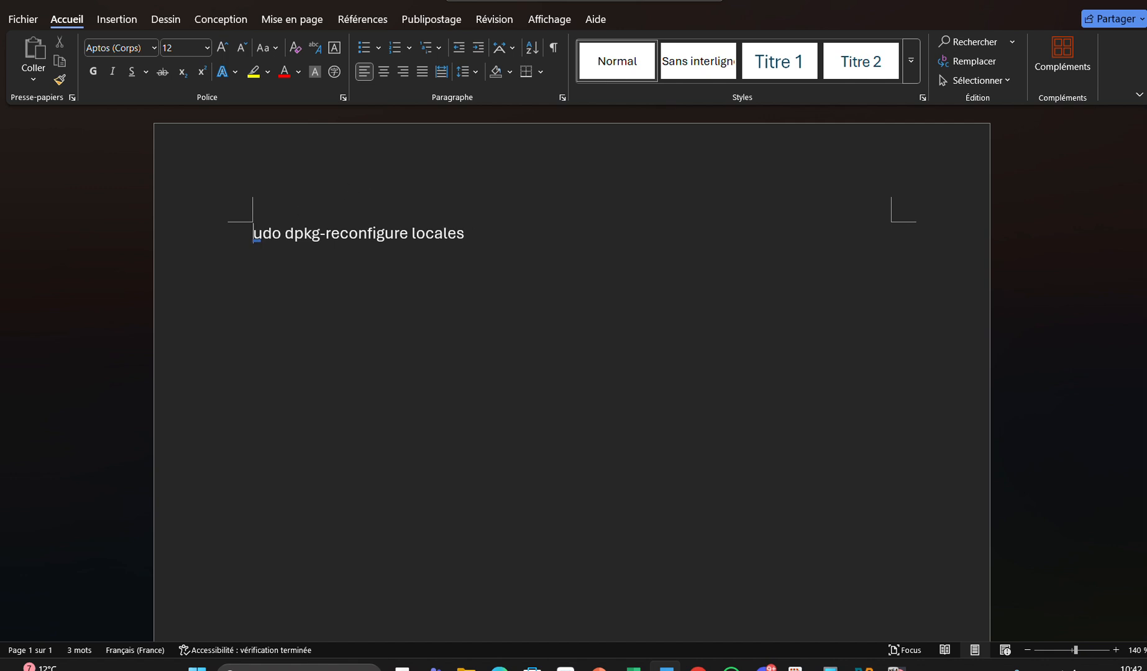
text(s)
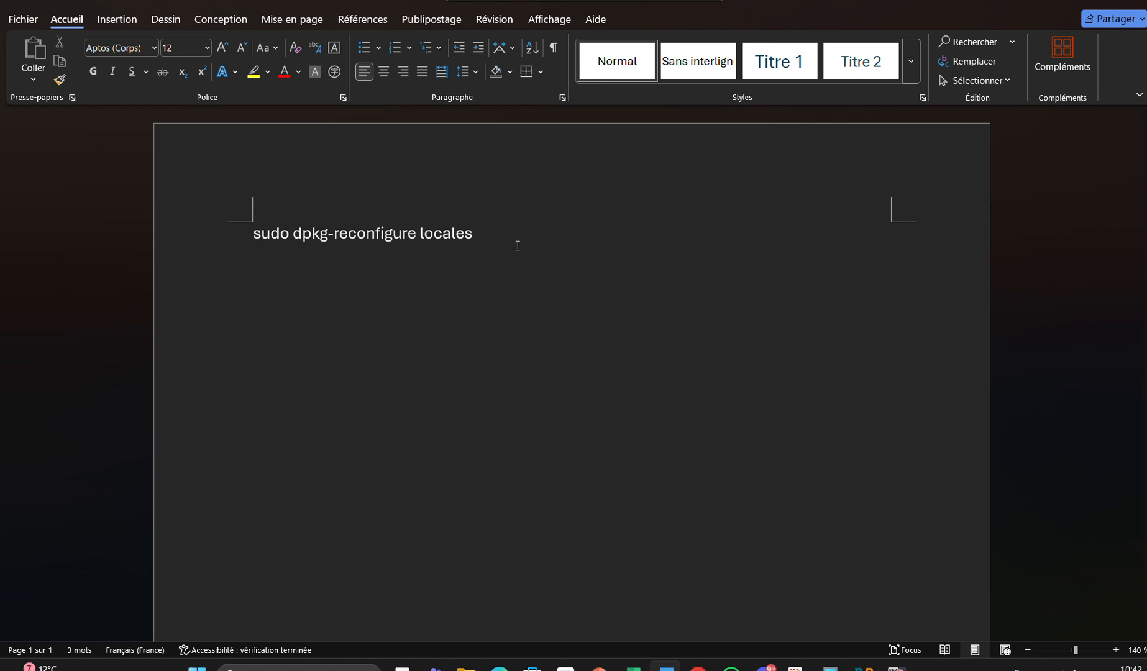
Step: Copy the whole command line from the Word document and switch back to the Kali virtual machine
drag(517, 245, 288, 235)
right_click(289, 235)
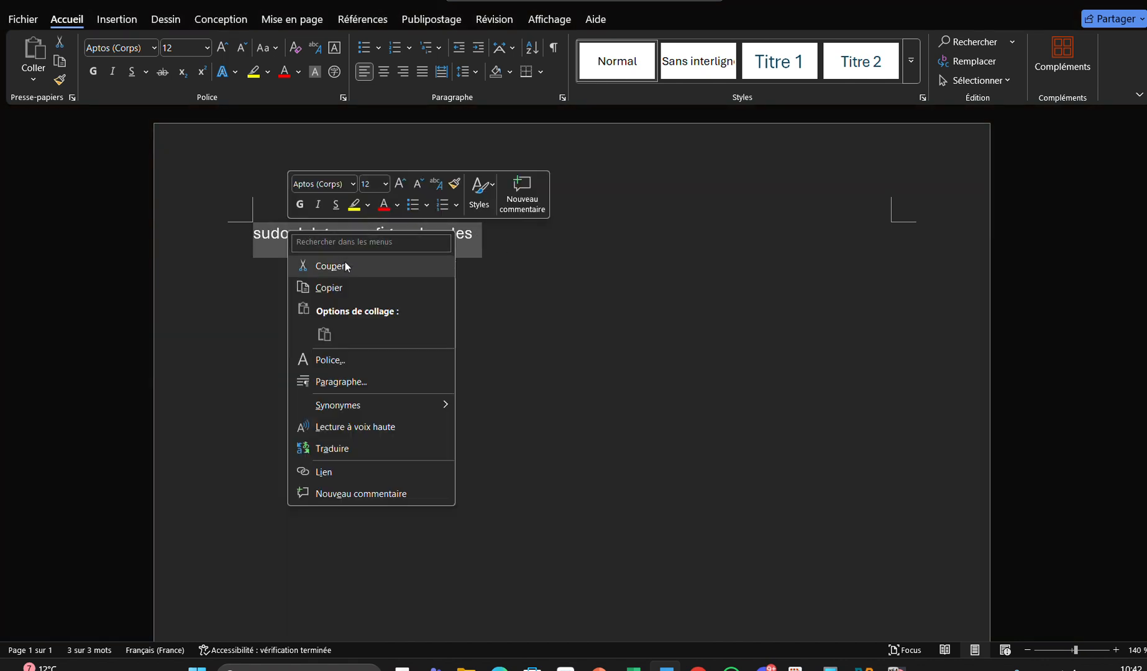
click(351, 287)
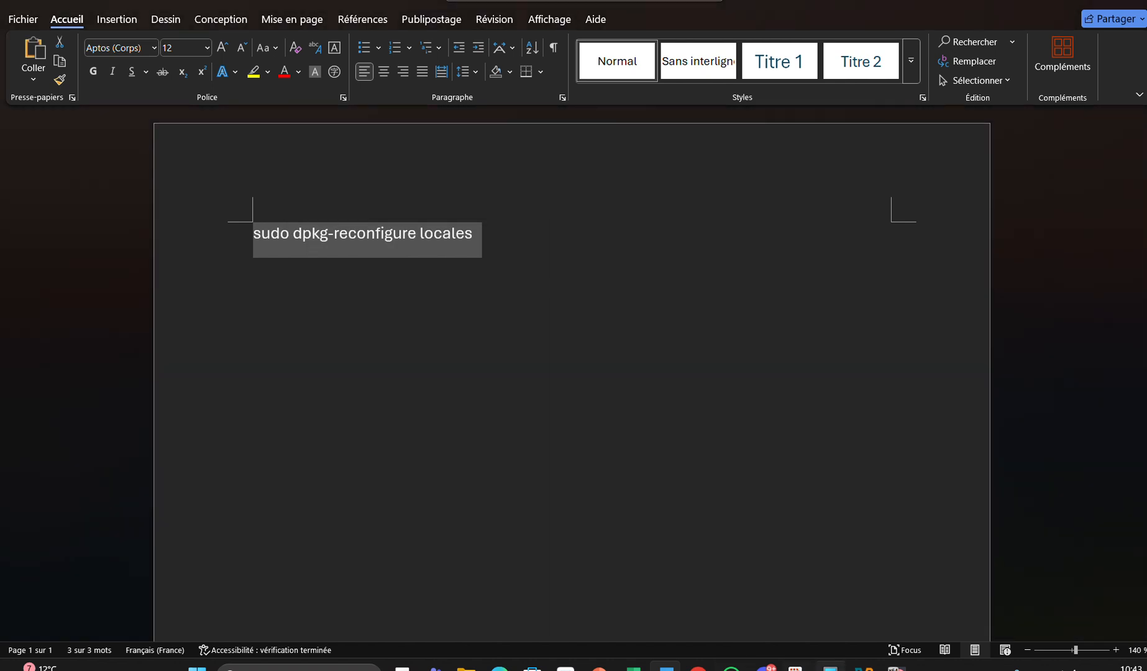
mouse_move(863, 666)
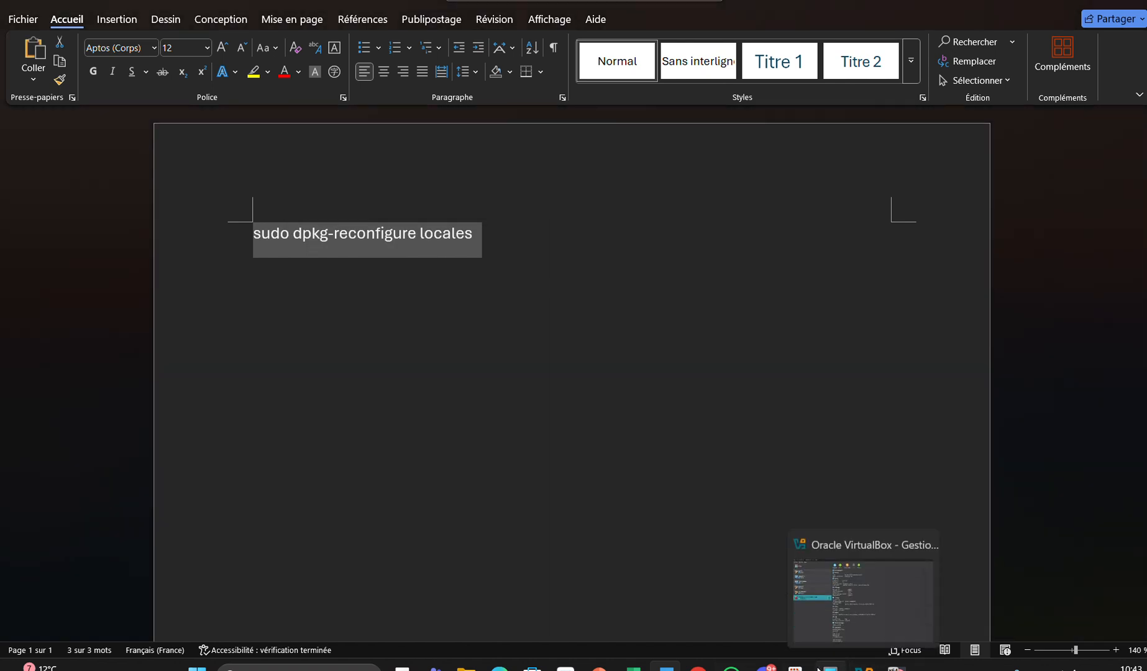
click(895, 668)
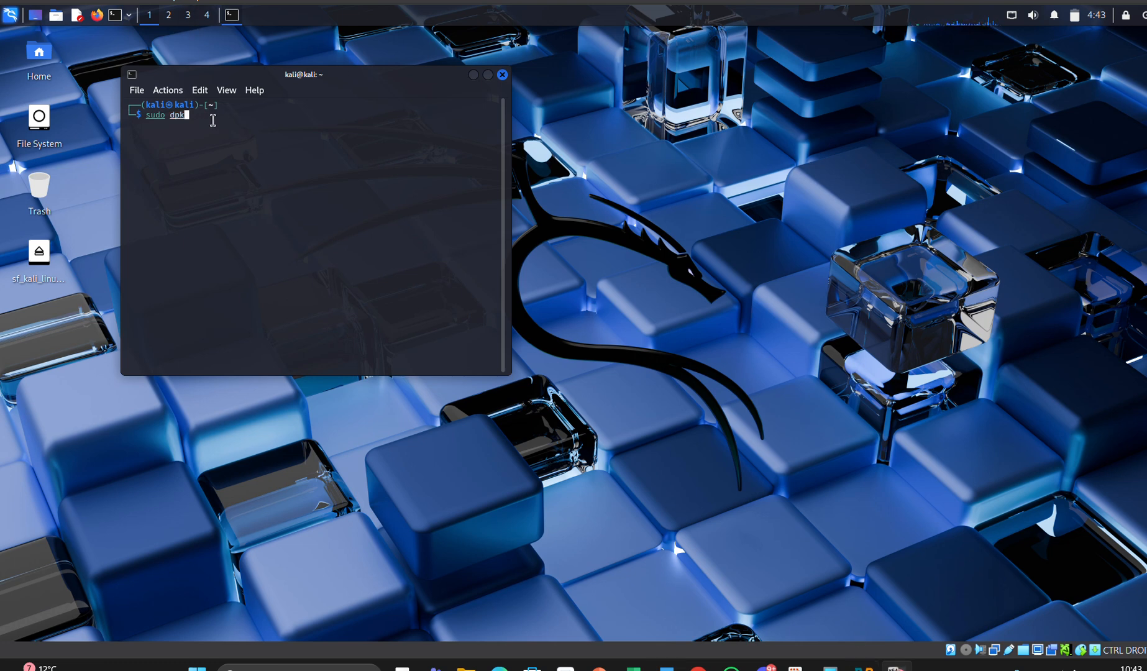
Step: Replace the partial command at the terminal prompt with the copied "sudo dpkg-reconfigure locales"
key(BackSpace)
key(BackSpace)
key(BackSpace)
key(BackSpace)
key(BackSpace)
key(BackSpace)
key(BackSpace)
key(BackSpace)
key(BackSpace)
right_click(164, 119)
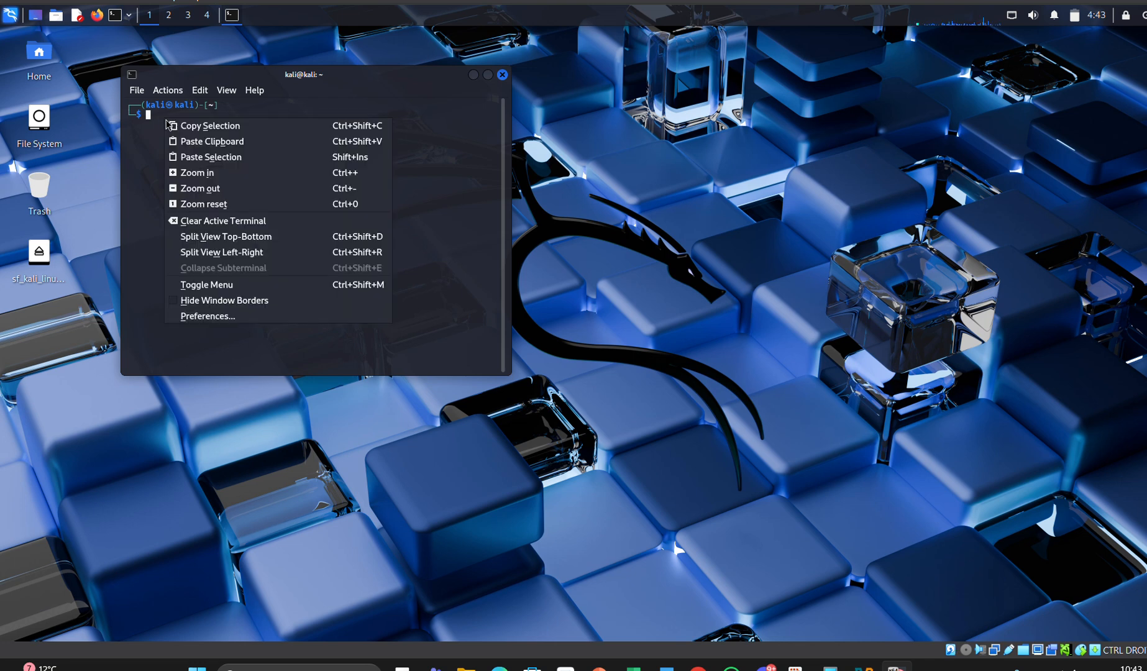
click(185, 142)
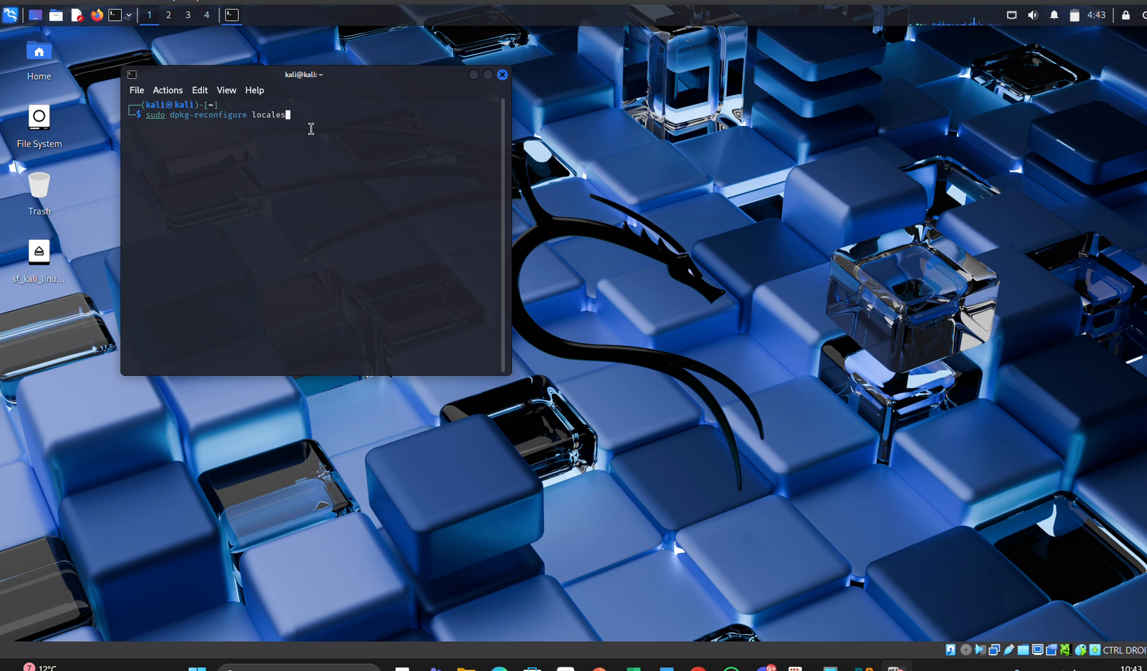
Step: Run the locale reconfiguration command and authenticate with the account's sudo password
key(Return)
key(Return)
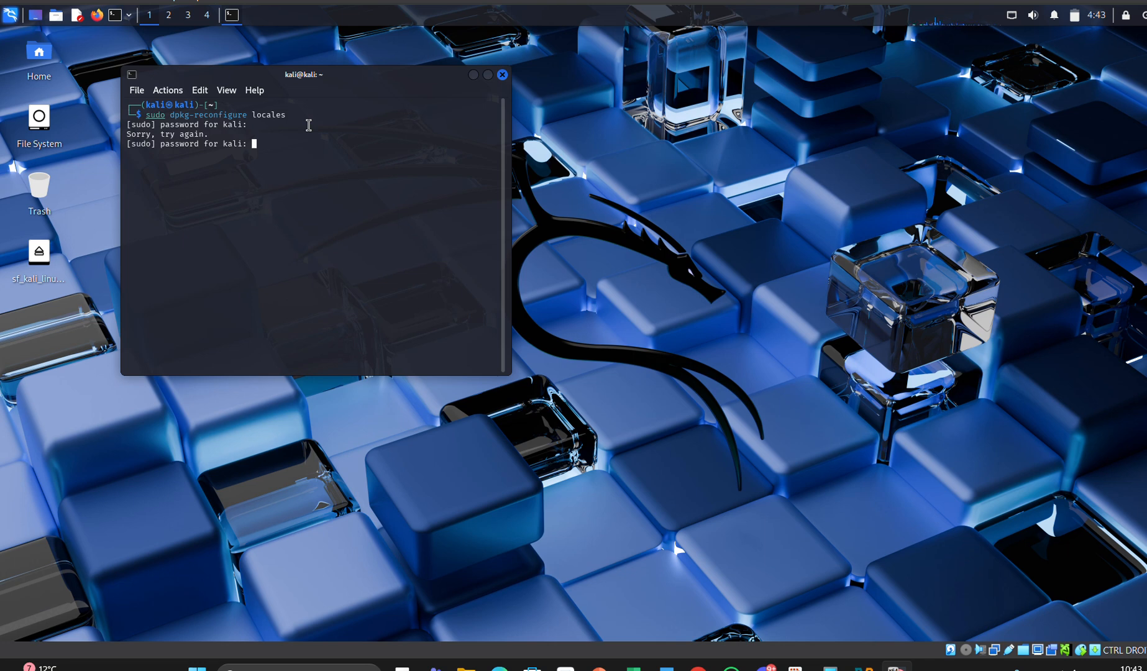
key(Return)
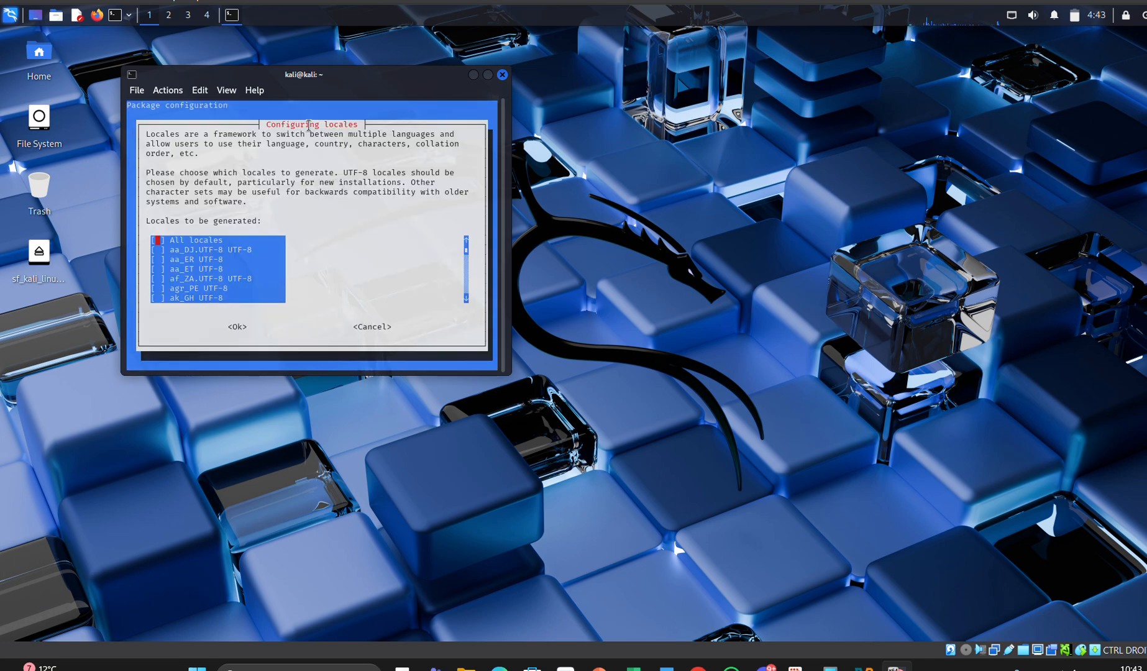
Step: Enlarge the terminal window moderately so there is room around the locale configuration dialog
click(487, 74)
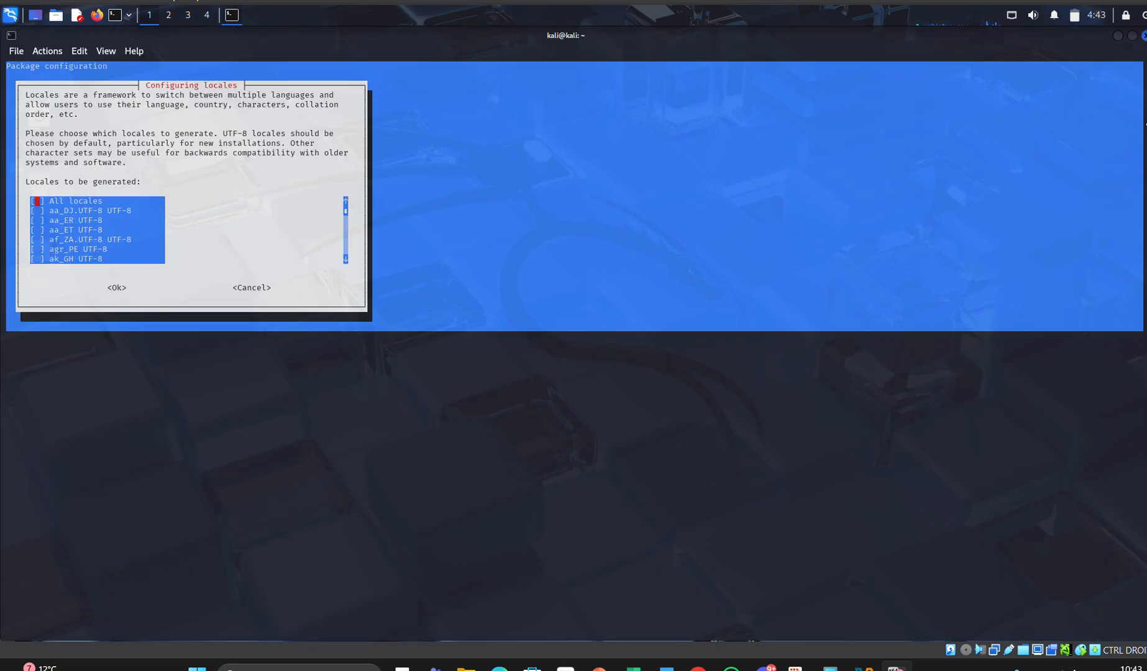
click(1132, 35)
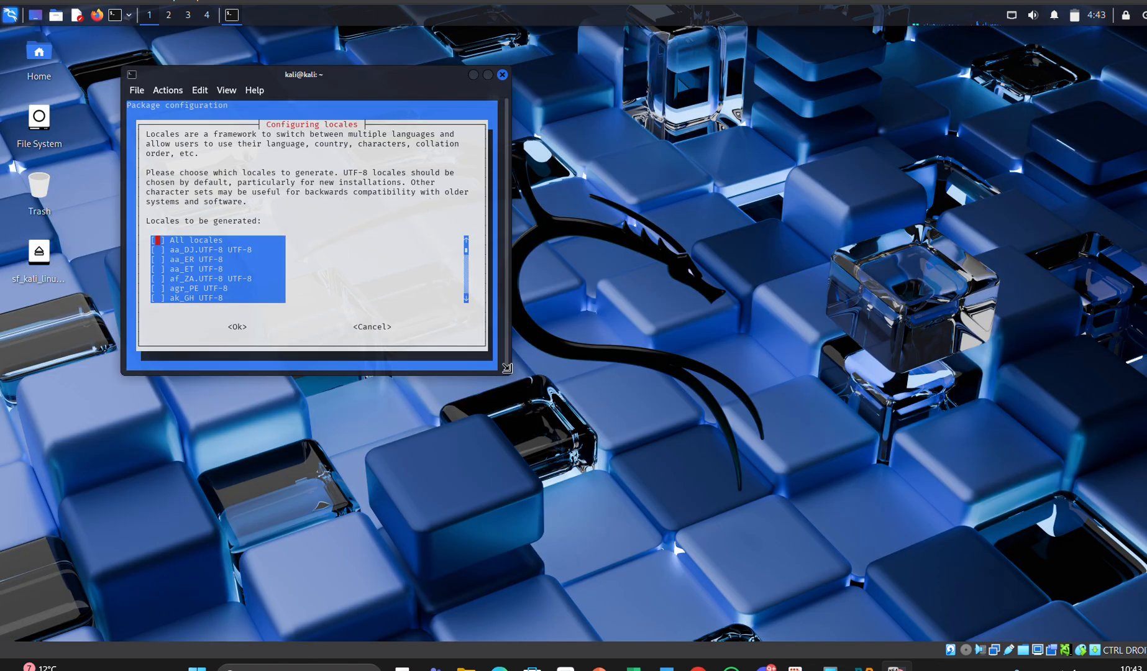
drag(506, 367, 589, 423)
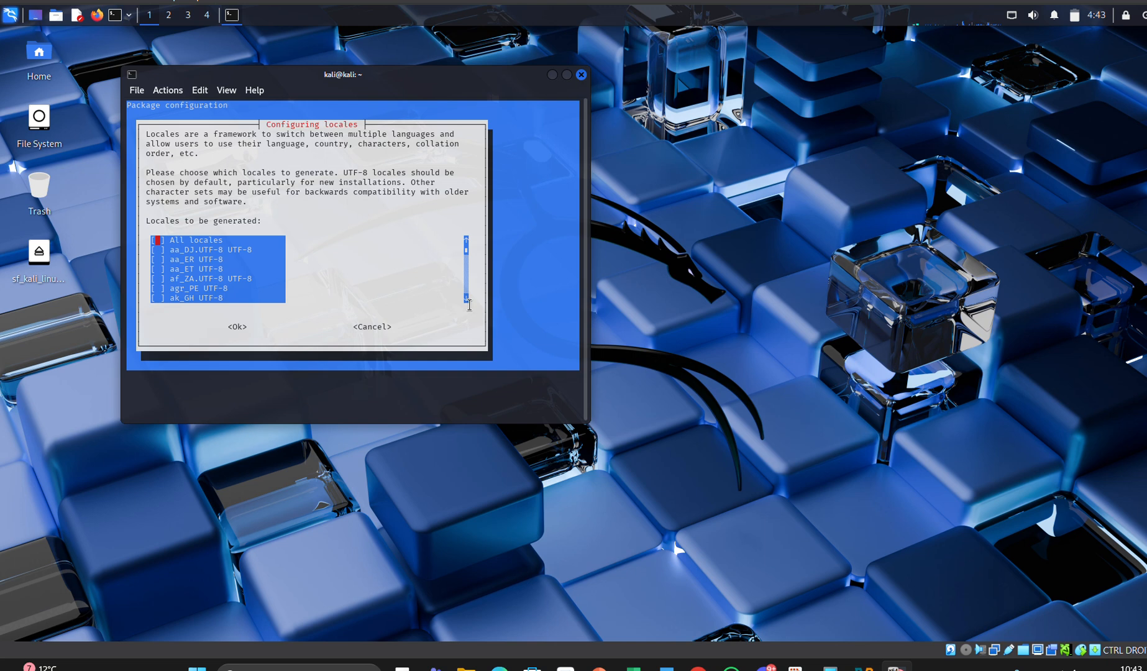
Step: Look through the list of locales to be generated for the French (fr_) entries
drag(471, 260, 469, 270)
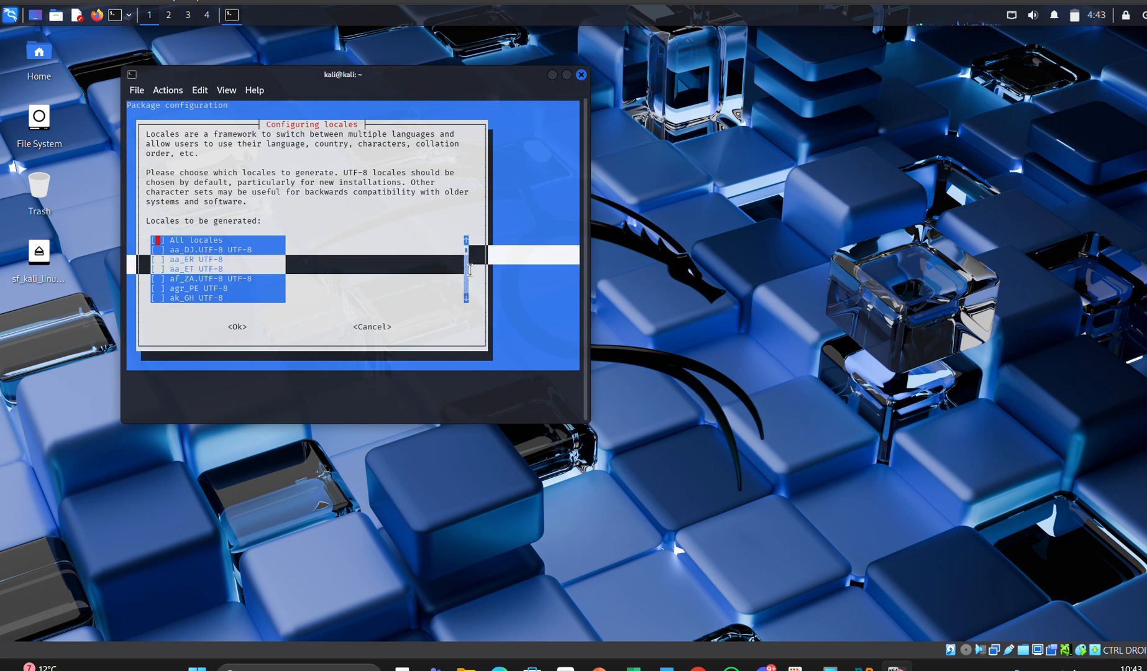
click(461, 236)
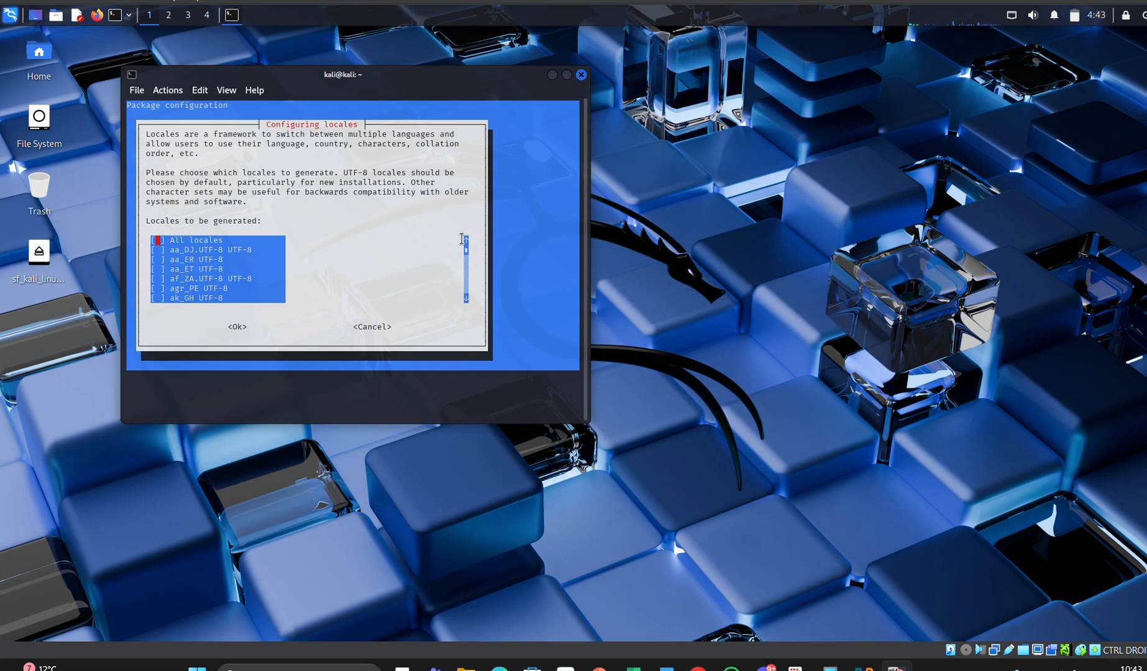
key(Down)
key(Down)
scroll(191, 276, down, 4)
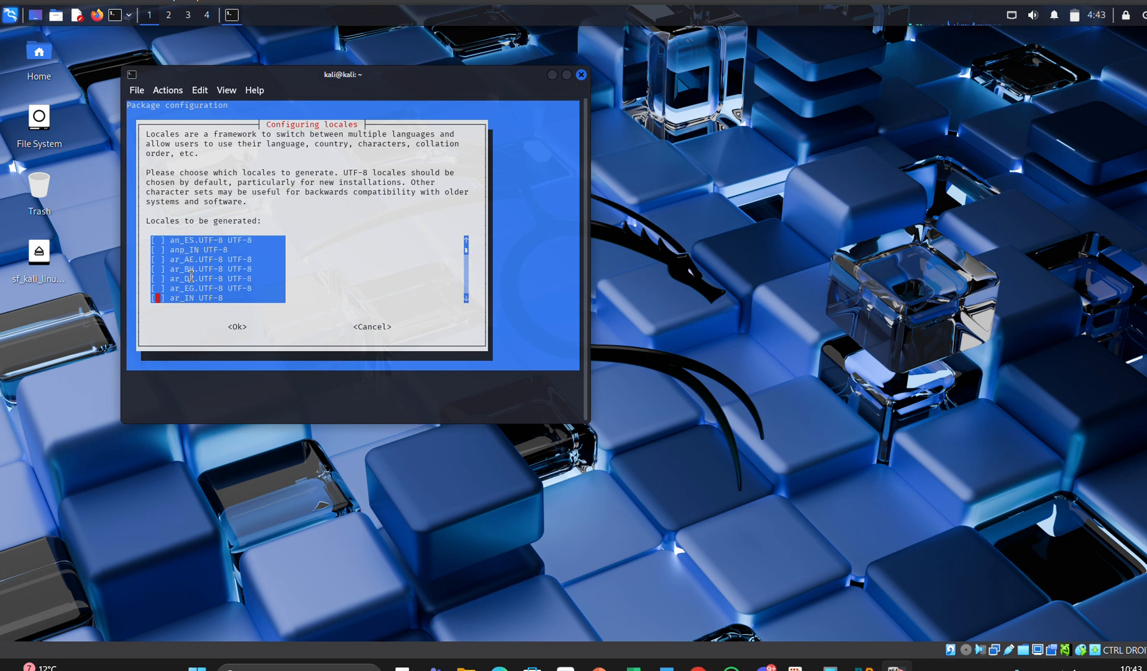
scroll(192, 275, up, 5)
scroll(191, 275, down, 1)
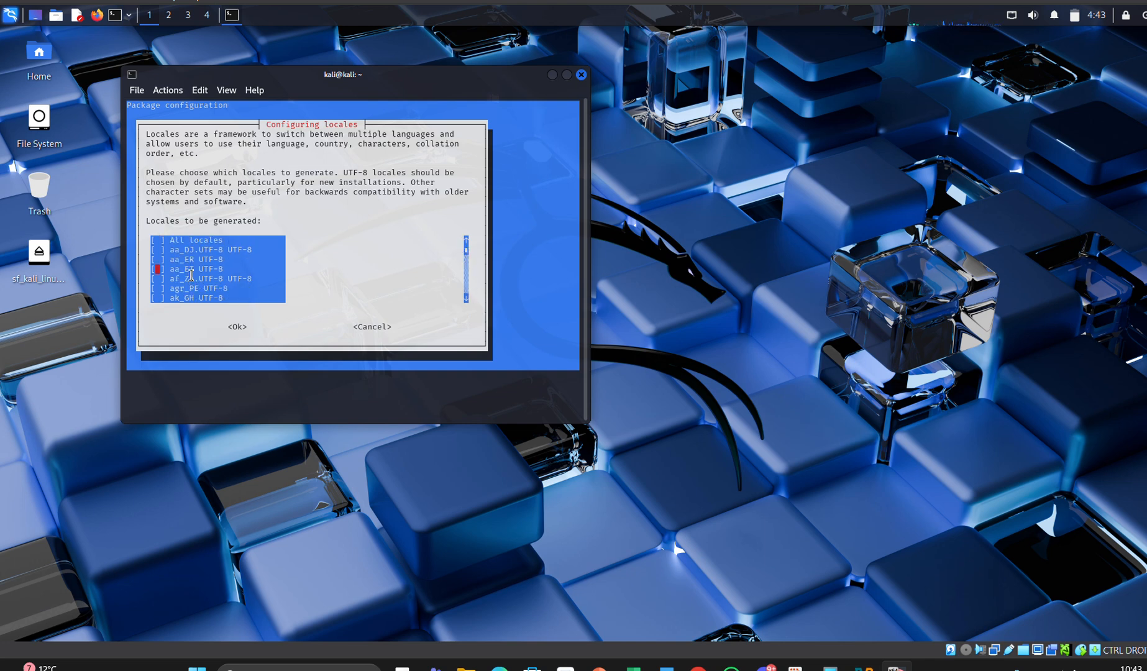
scroll(192, 275, down, 15)
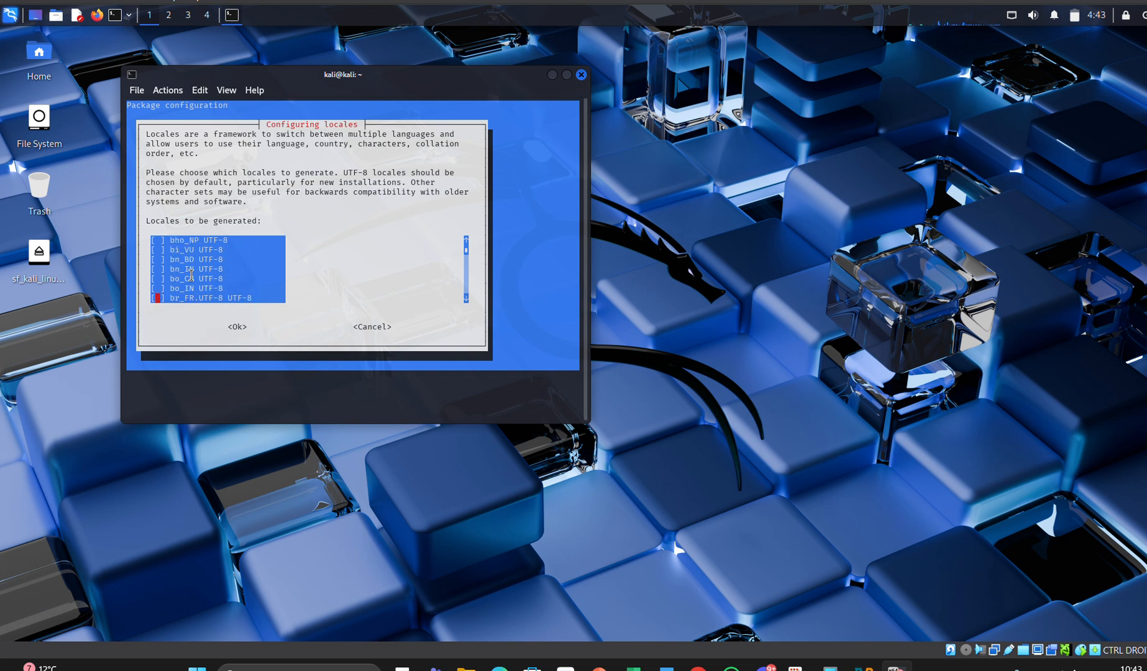
scroll(191, 275, up, 3)
drag(467, 251, 470, 278)
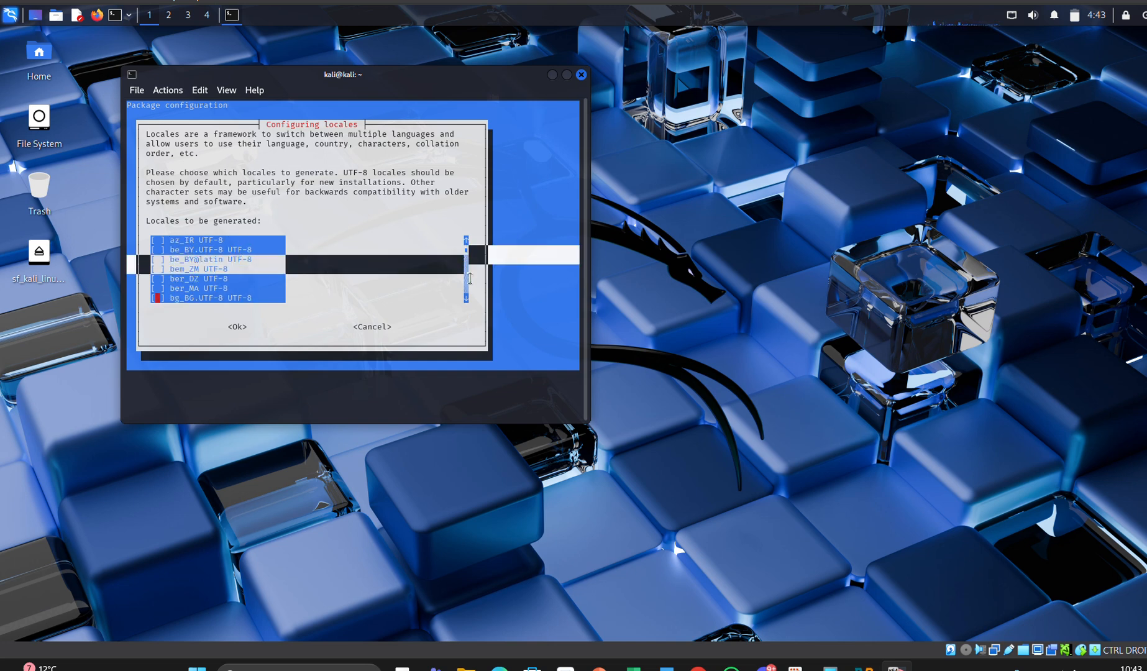
scroll(175, 281, down, 15)
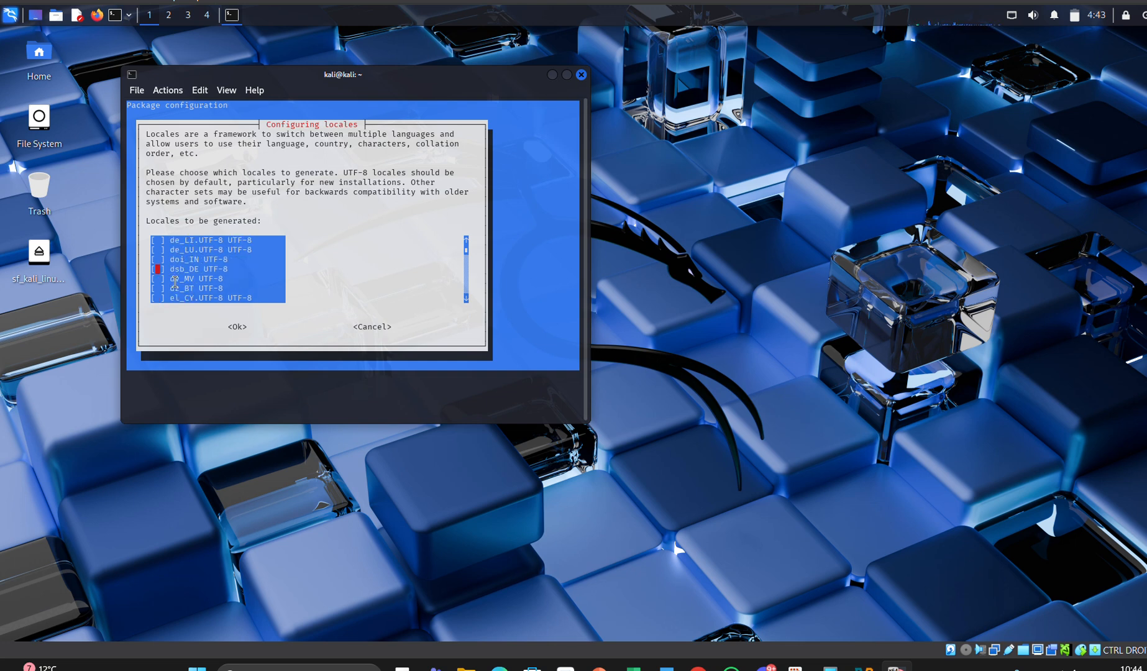
scroll(175, 281, down, 5)
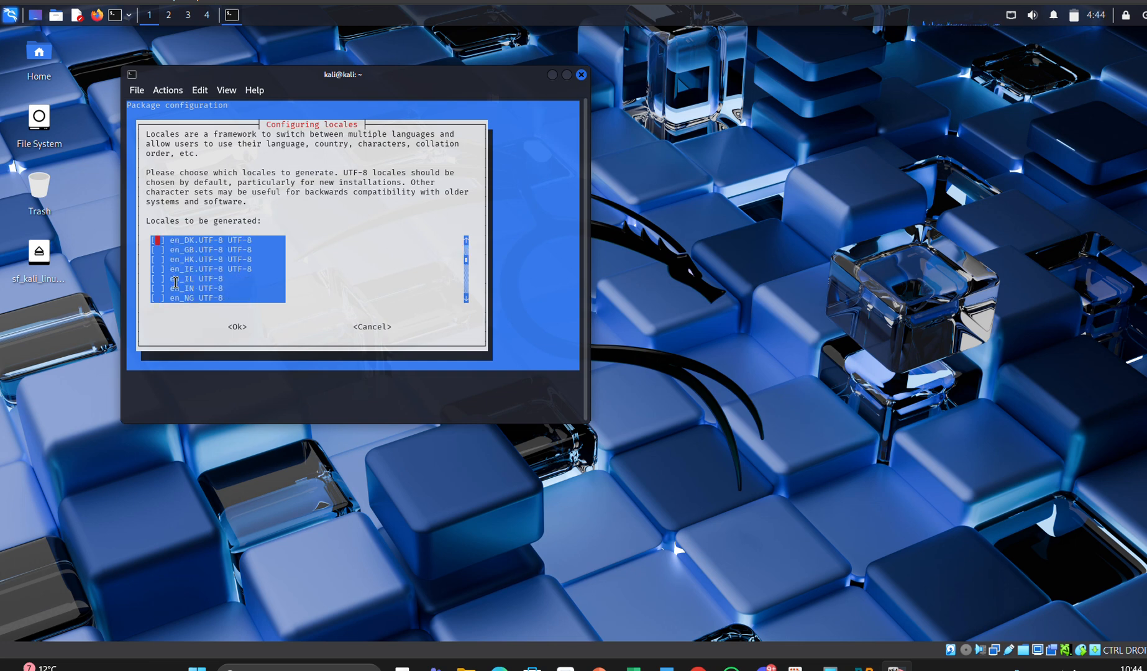
scroll(175, 281, down, 4)
key(Down)
key(Down)
key(Down)
key(Up)
key(Up)
key(Up)
key(Down)
key(Down)
key(Down)
scroll(285, 267, down, 1)
scroll(284, 267, up, 2)
scroll(285, 267, down, 1)
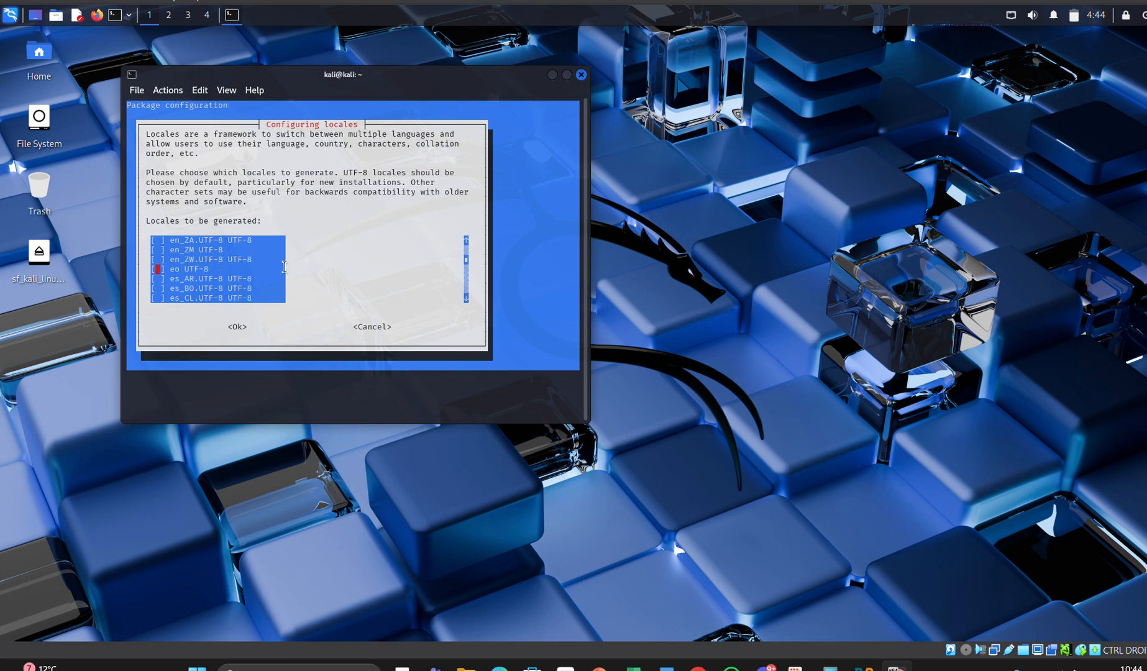
scroll(285, 267, up, 1)
scroll(284, 267, up, 2)
scroll(285, 267, down, 1)
scroll(285, 267, down, 20)
scroll(284, 267, down, 20)
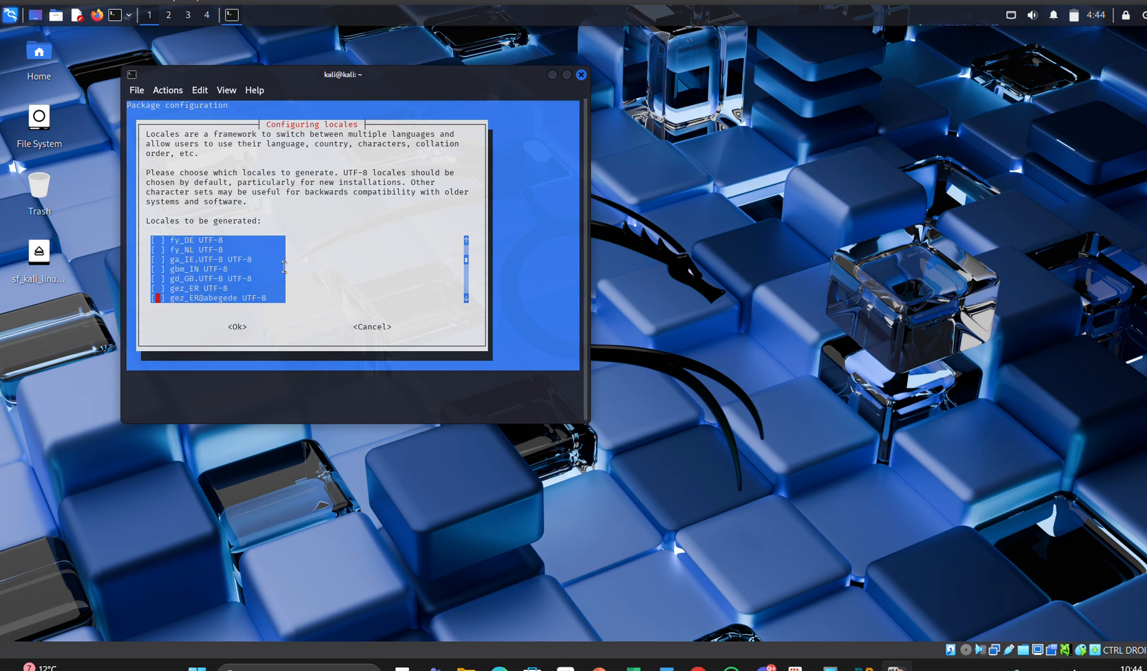
scroll(285, 267, up, 1)
scroll(285, 267, down, 1)
scroll(285, 267, up, 5)
scroll(285, 267, up, 6)
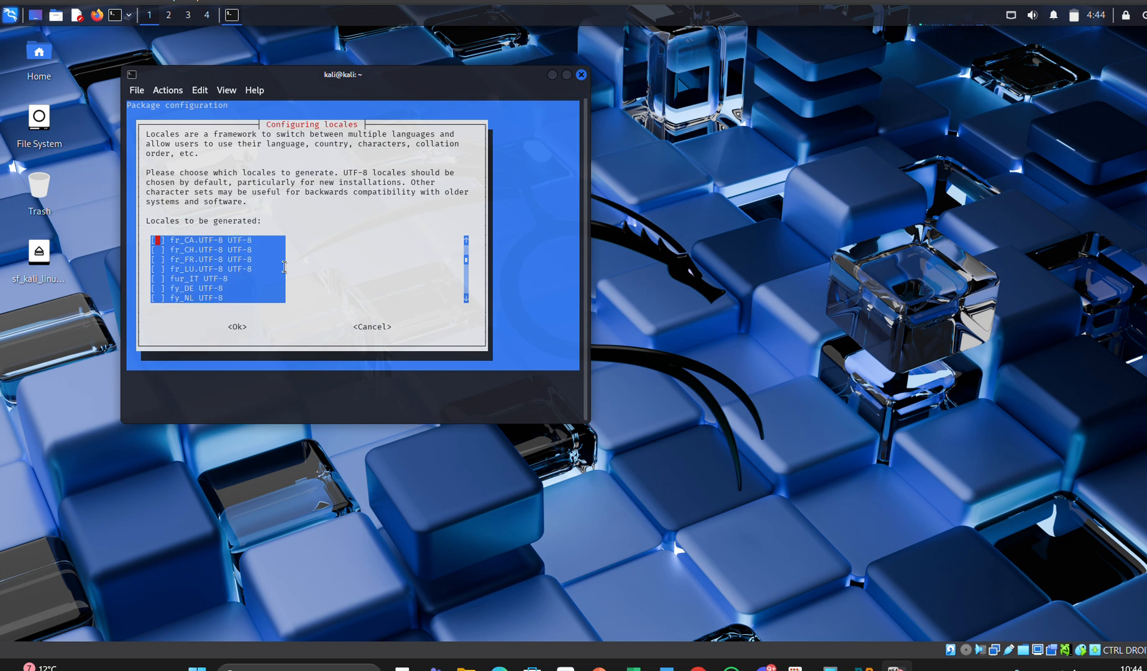
Step: Mark fr_LU.UTF-8 UTF-8 as the locale to generate and confirm the selection
scroll(284, 267, down, 1)
scroll(284, 267, down, 2)
key(Down)
key(Down)
key(Down)
triple_click(239, 326)
click(239, 326)
key(Return)
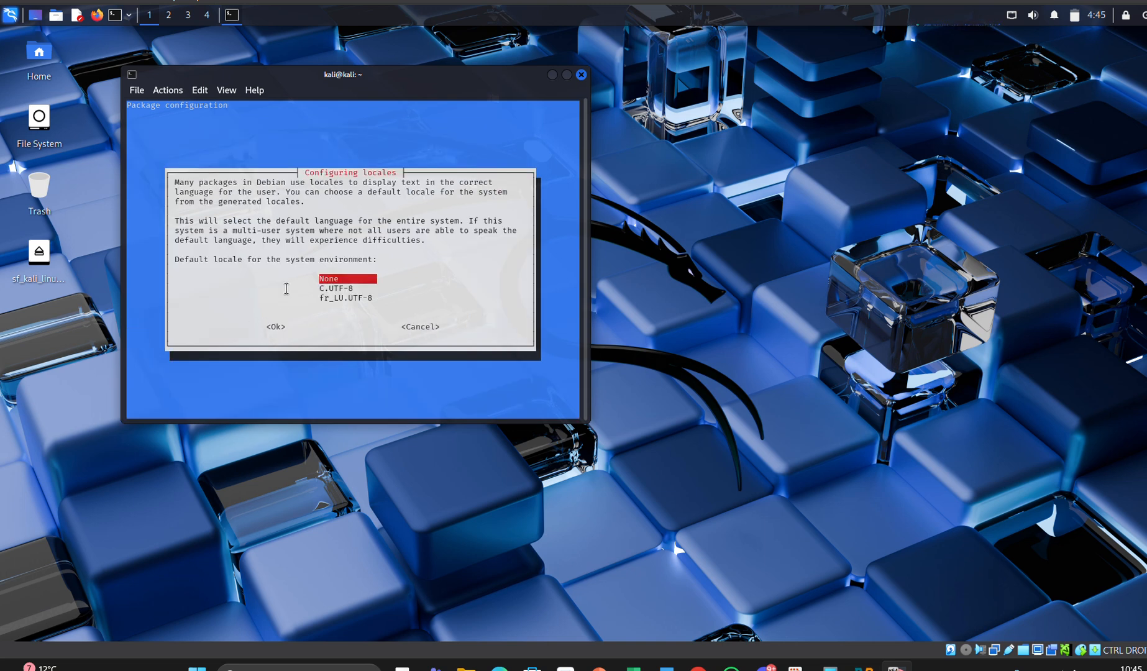
Step: Set fr_LU.UTF-8 as the default locale for the system environment and generate it
key(Down)
key(Down)
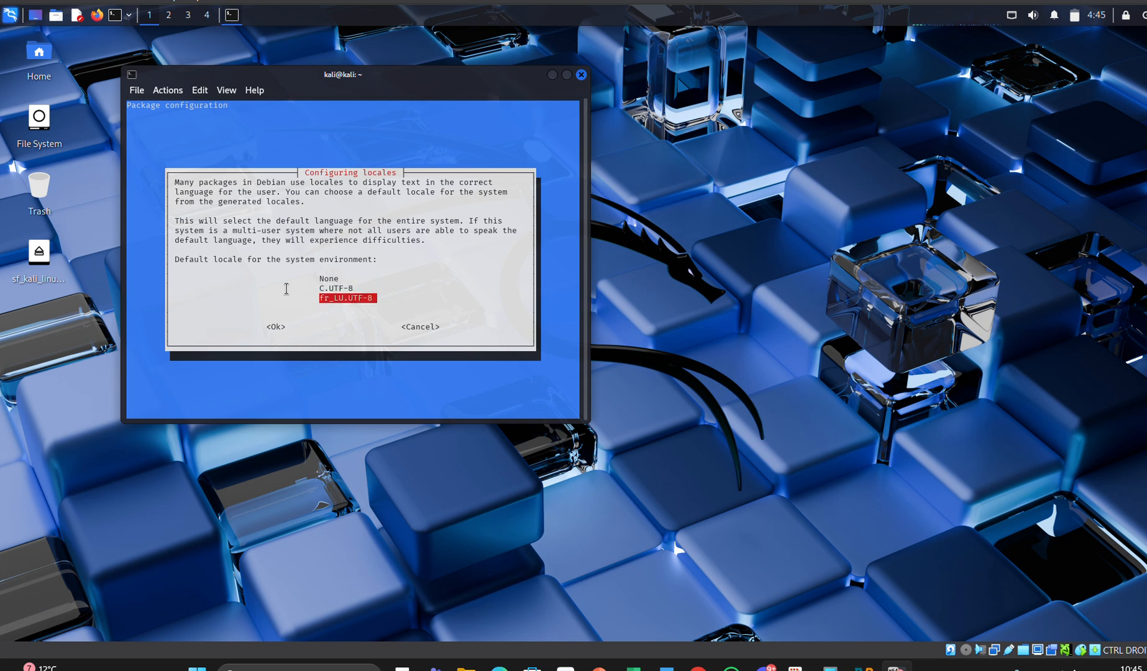
key(Return)
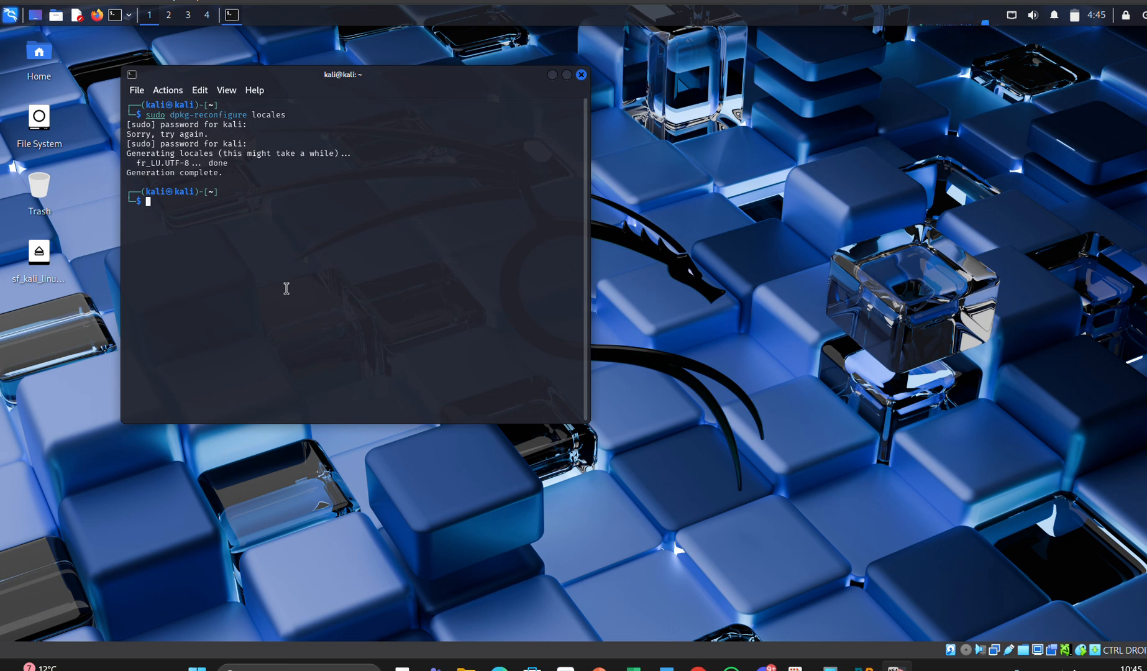
Step: Restart the Kali machine from the terminal with the reboot command
text(reboot)
key(Return)
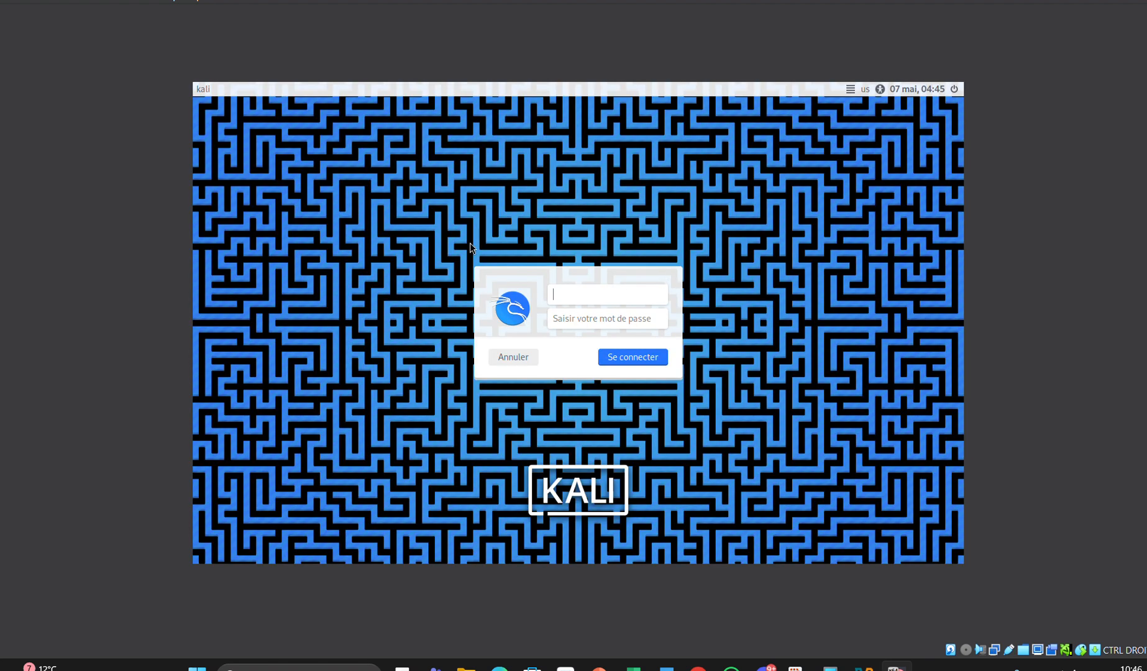
Step: Log in to the Kali desktop with the username kali and the account password
text(kali)
key(Tab)
text(kali)
key(Return)
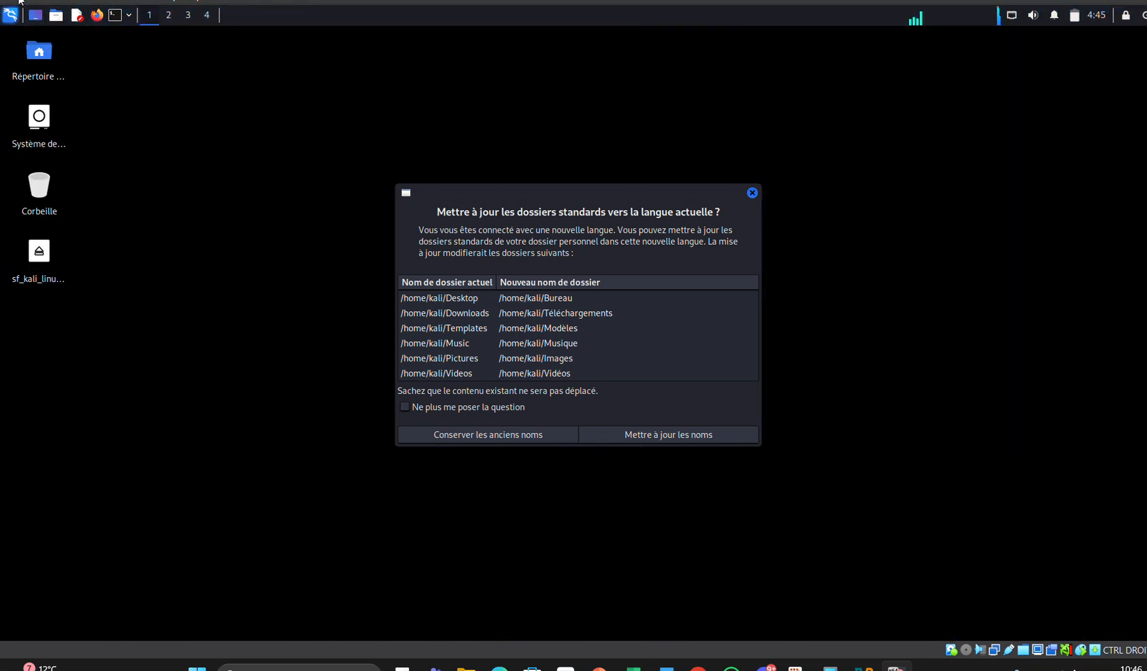
Step: Open the keyboard layout (Disposition) settings and turn off the use of the system default parameters
click(10, 15)
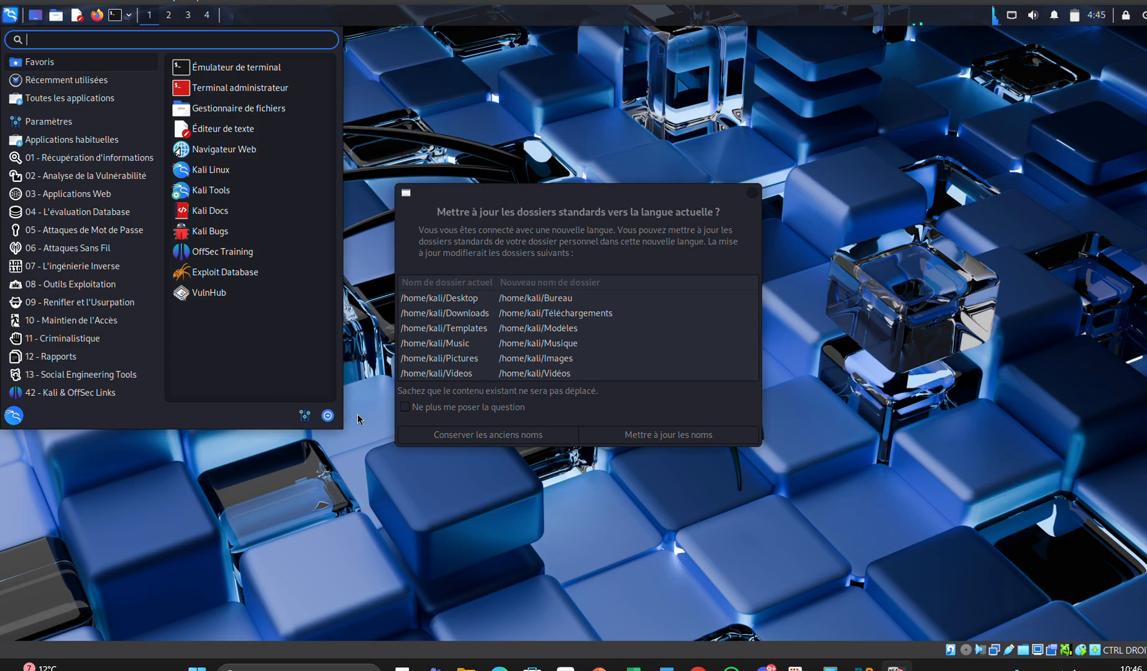
click(304, 416)
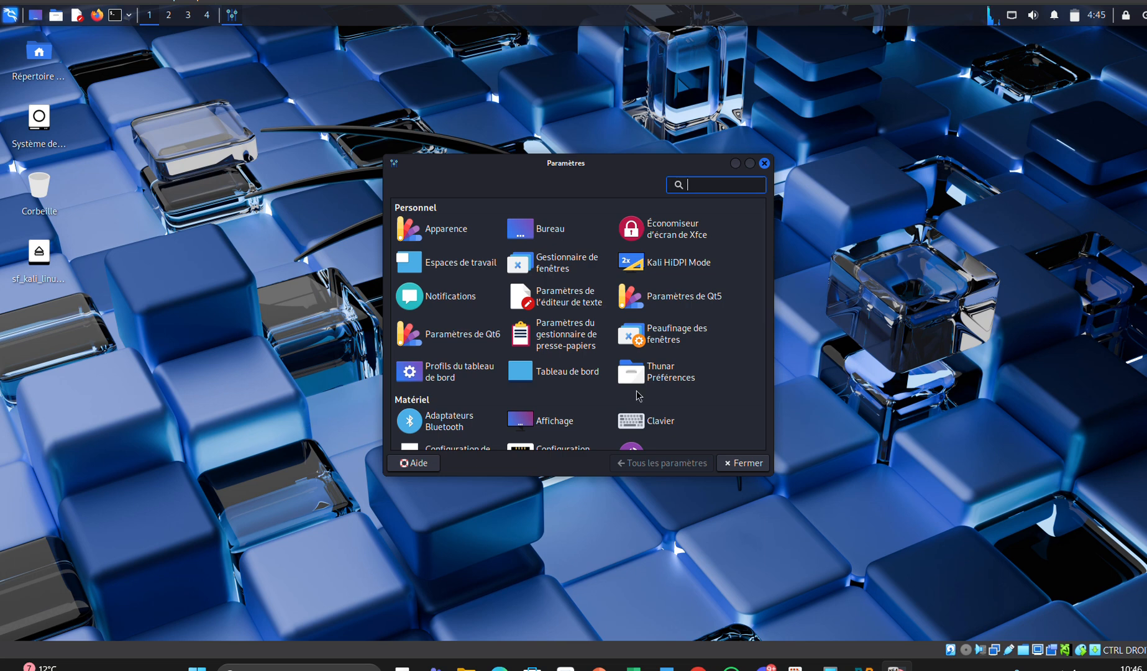
click(637, 422)
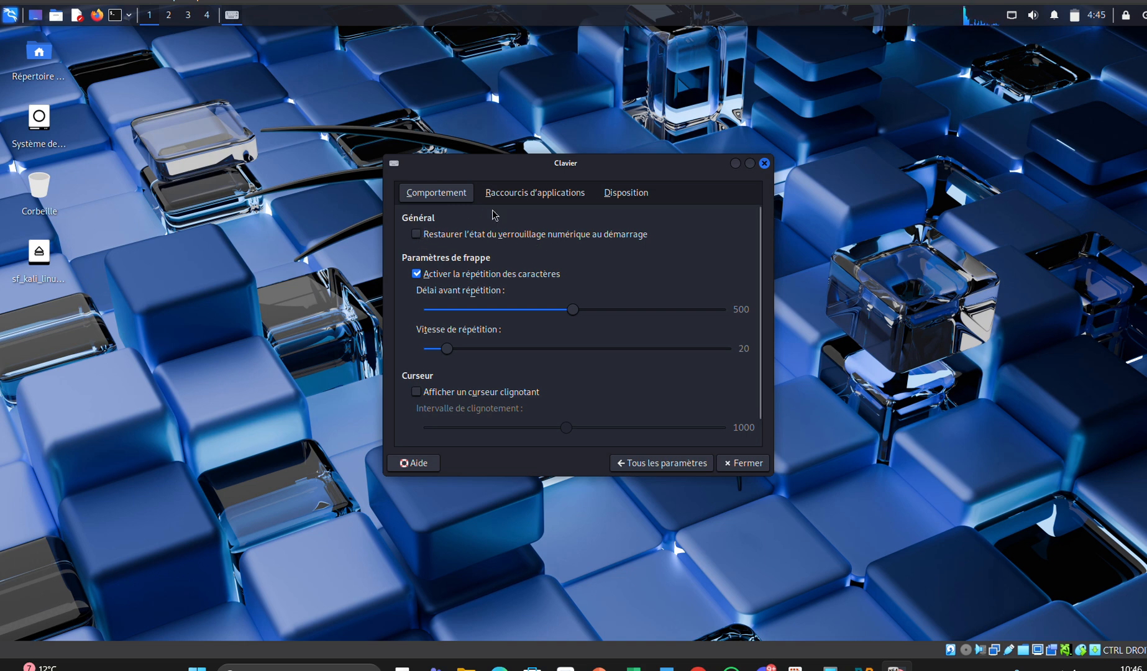
click(636, 197)
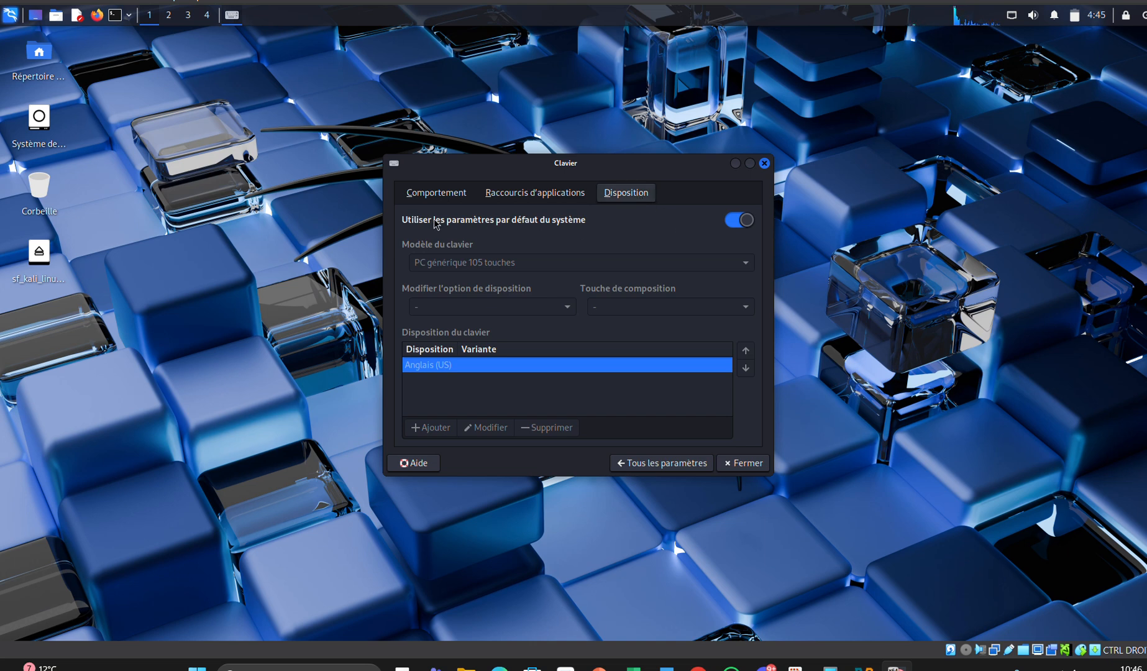
click(733, 221)
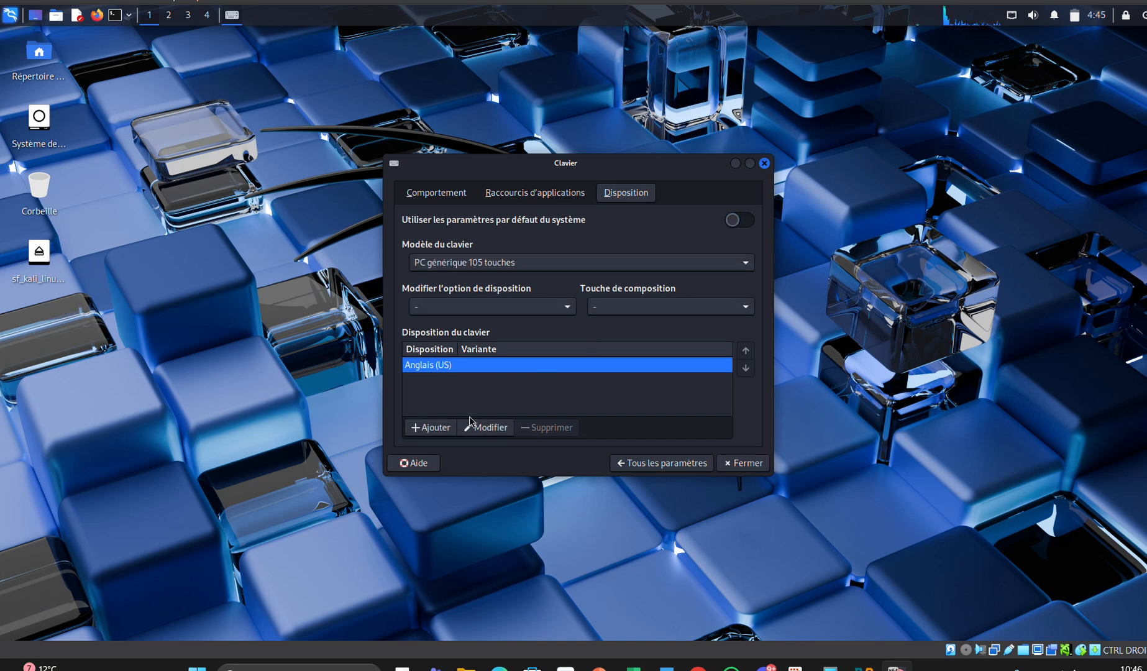
Step: Add the Français keyboard layout, remove Anglais (US) and close the keyboard settings
click(450, 427)
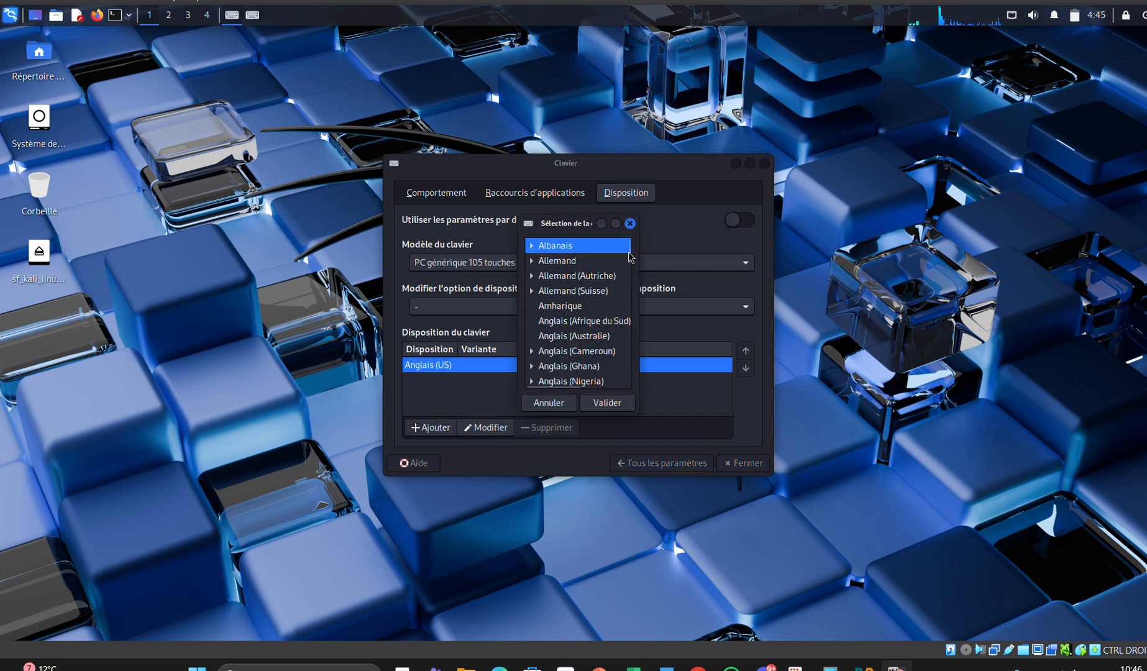
drag(628, 247, 631, 306)
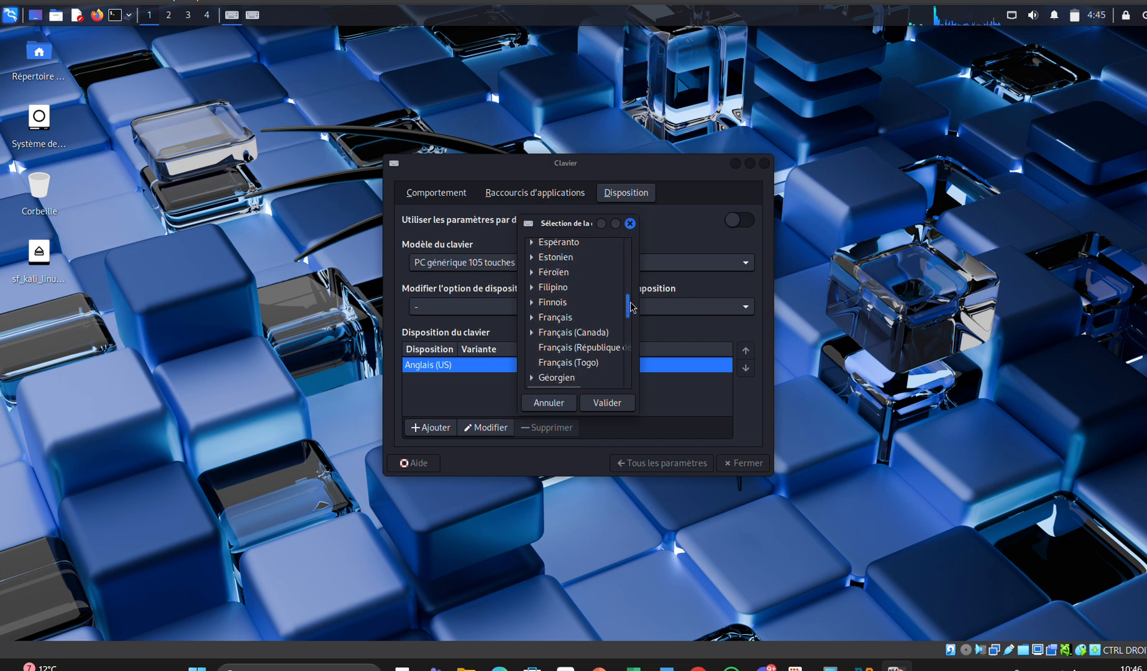
click(581, 321)
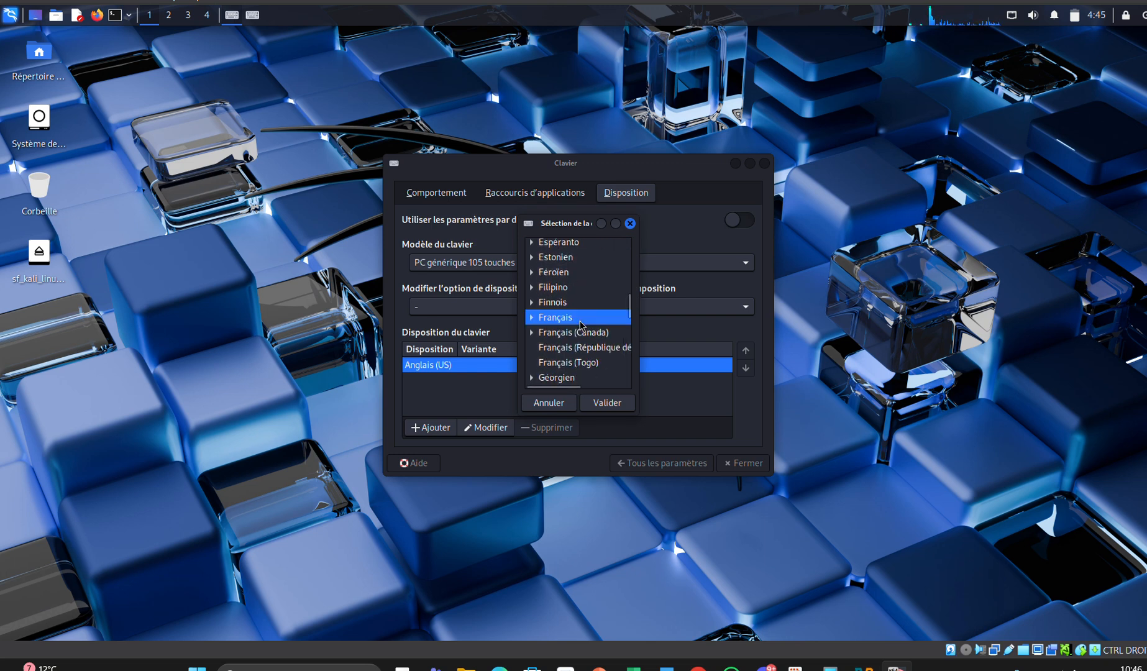
click(602, 404)
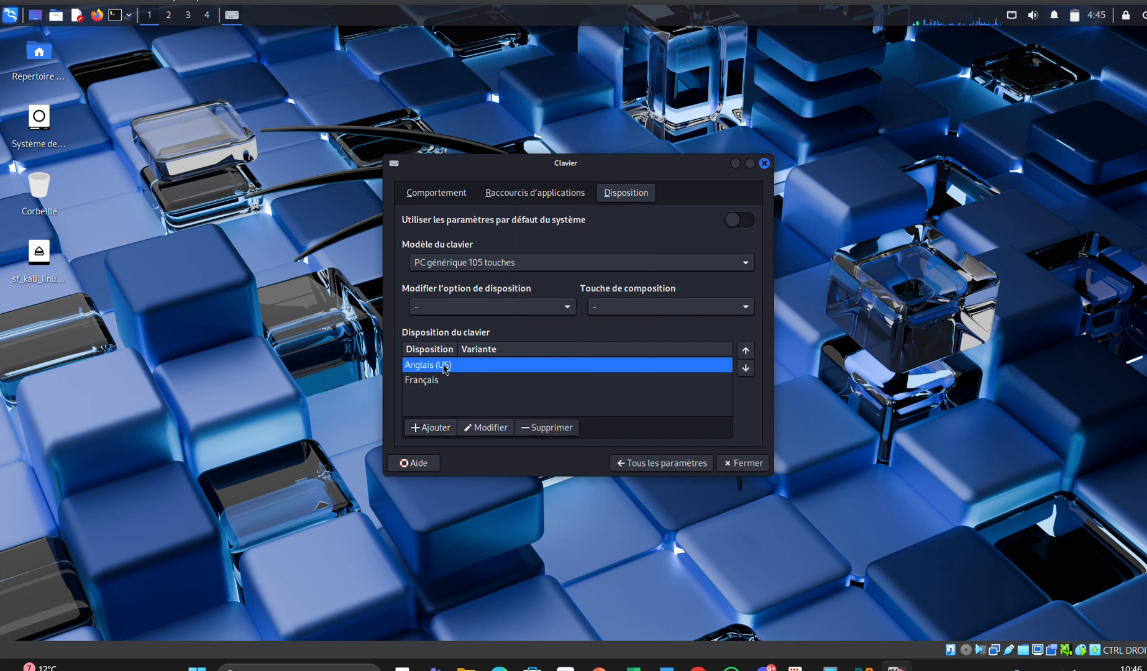
click(562, 429)
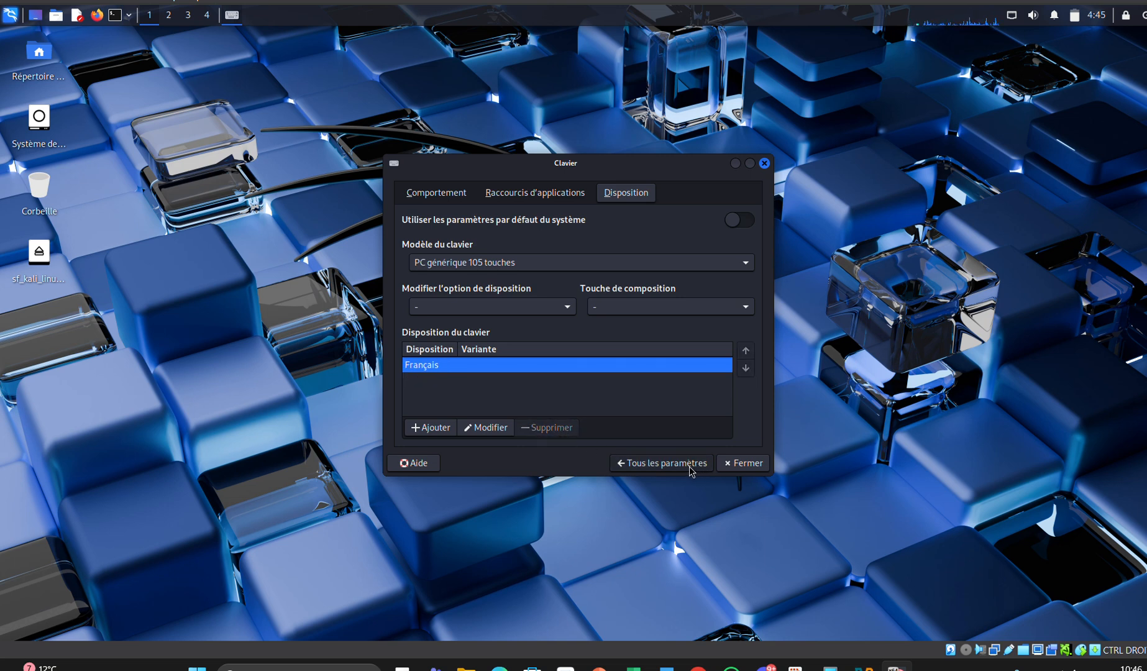
click(754, 459)
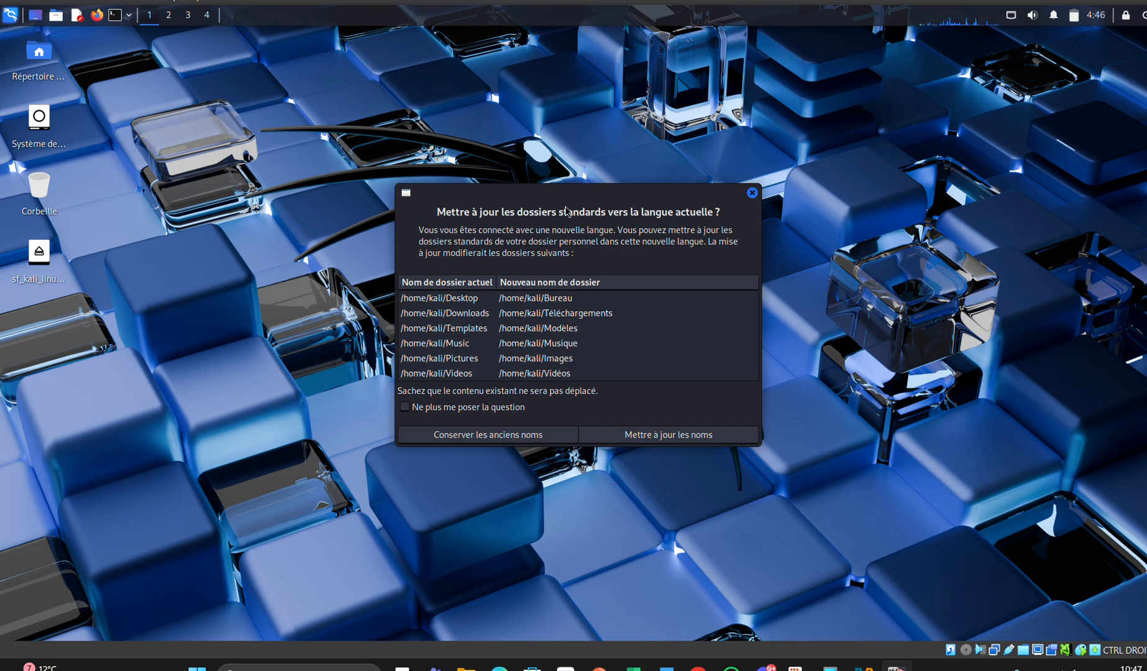
Step: Keep the old names of the standard folders and choose not to be asked again
click(405, 407)
click(425, 435)
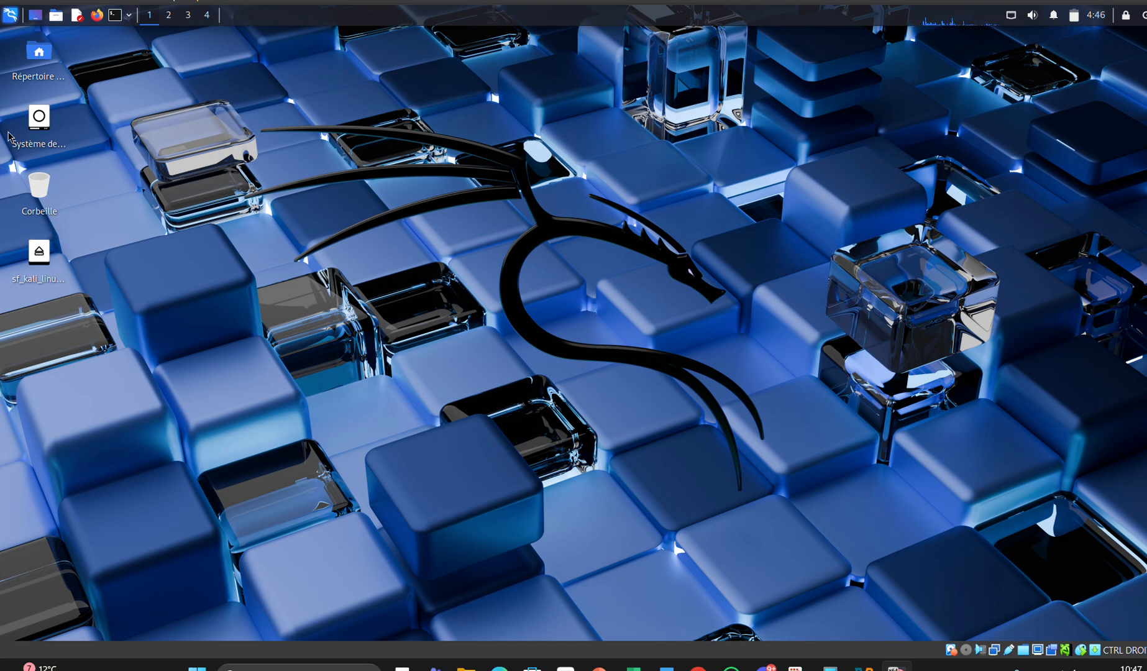
Step: Test the French keyboard layout by entering kali in a new terminal, declining the offered installation, and close the terminal
click(114, 16)
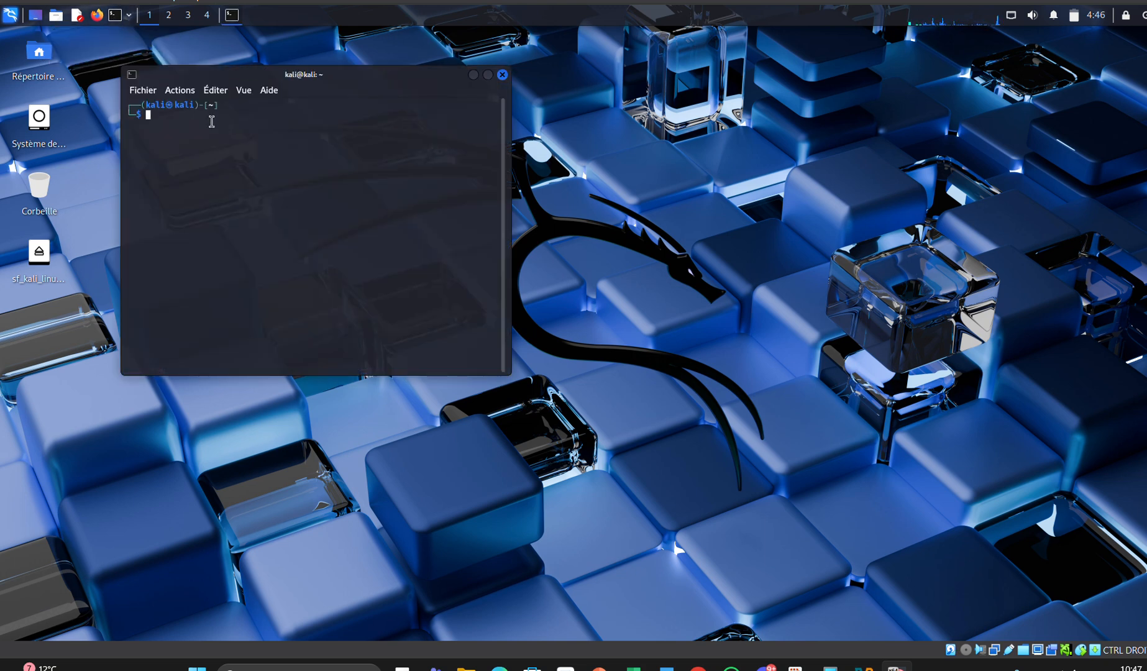
text(kq)
key(BackSpace)
text(ali)
key(Return)
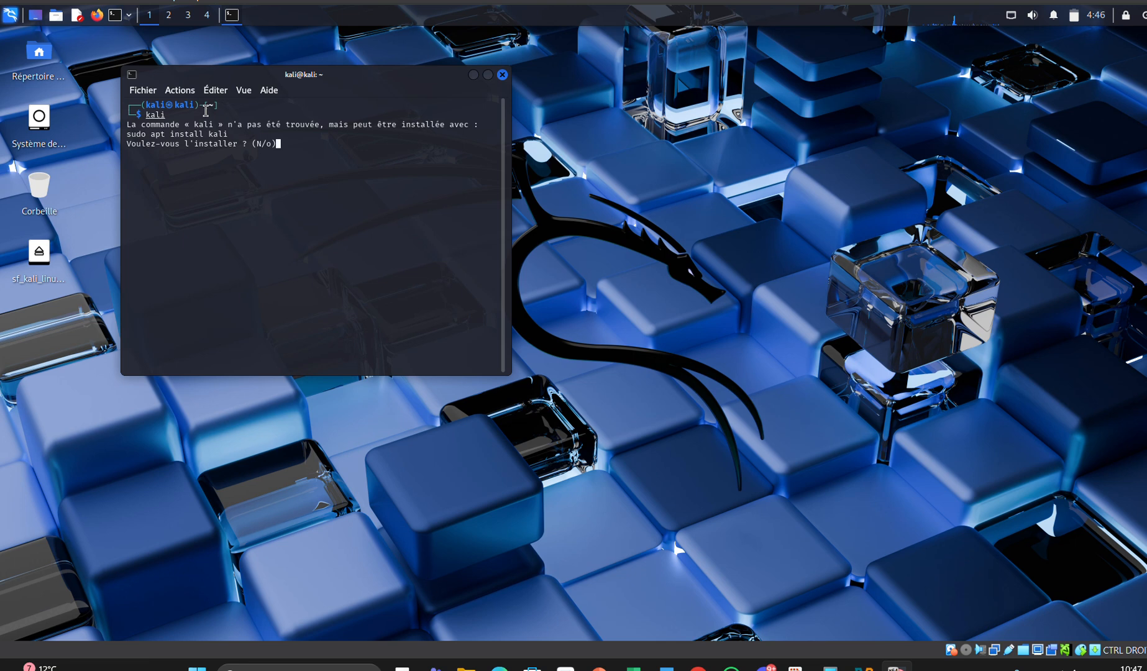
key(Return)
text(kali)
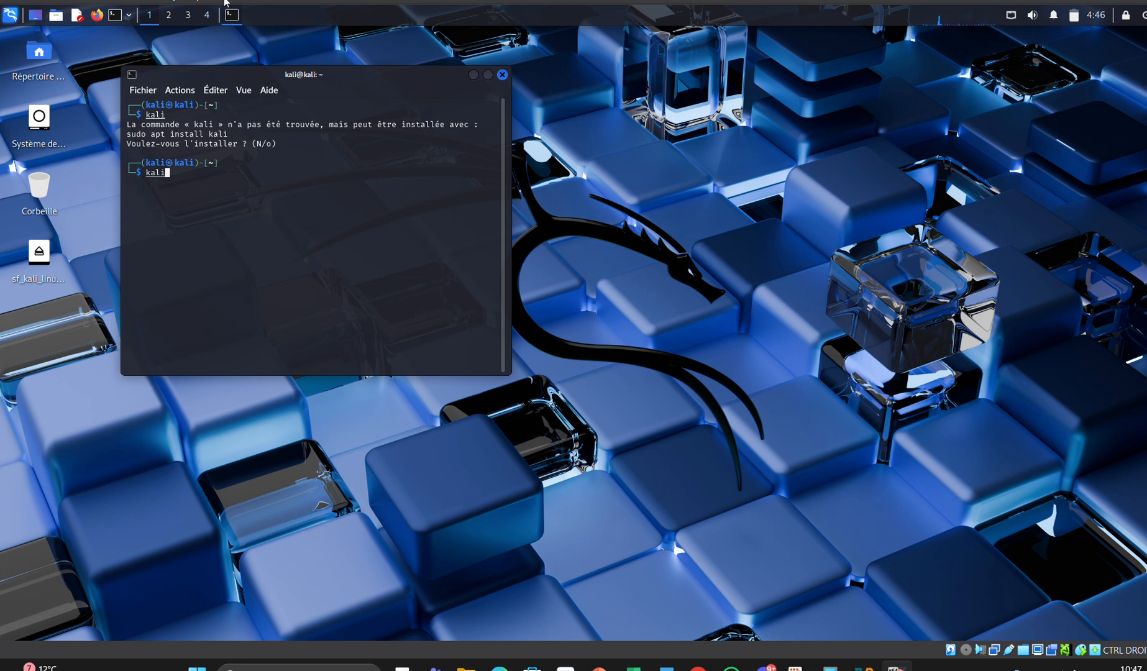
click(501, 74)
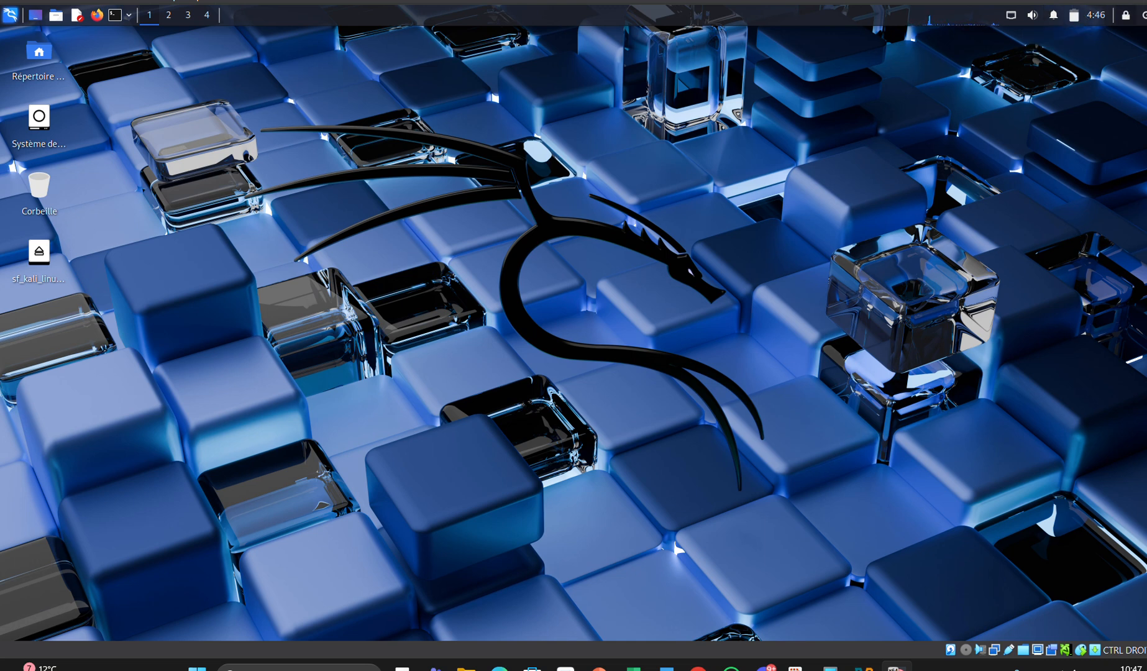
Step: Close the virtual machine with its current state saved
click(1145, 2)
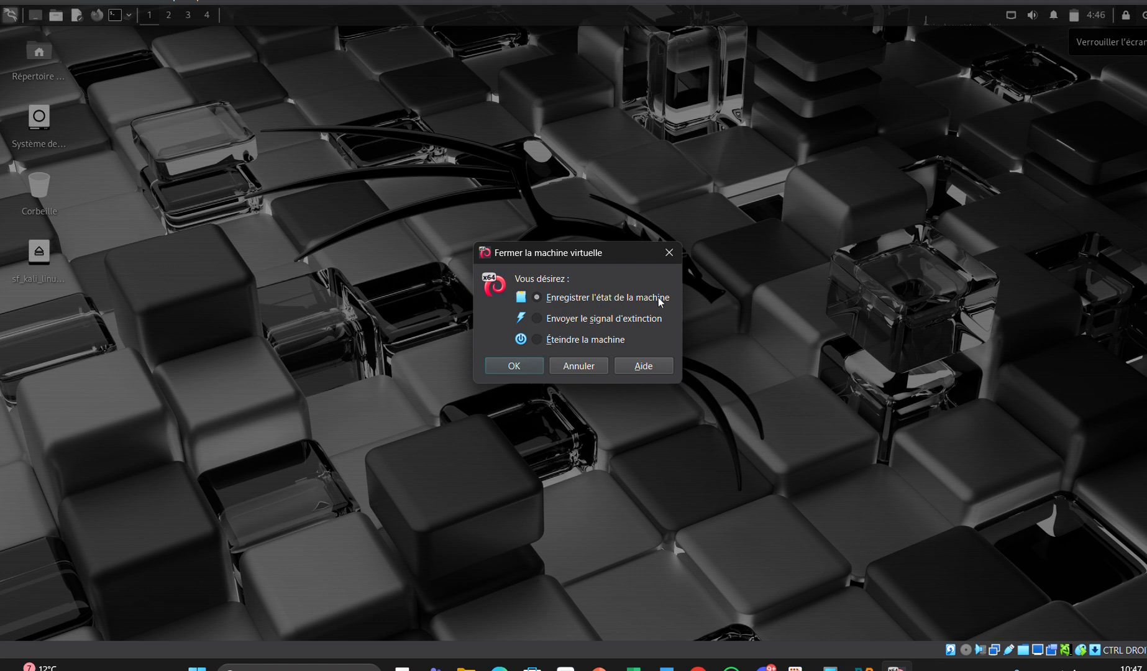
click(524, 366)
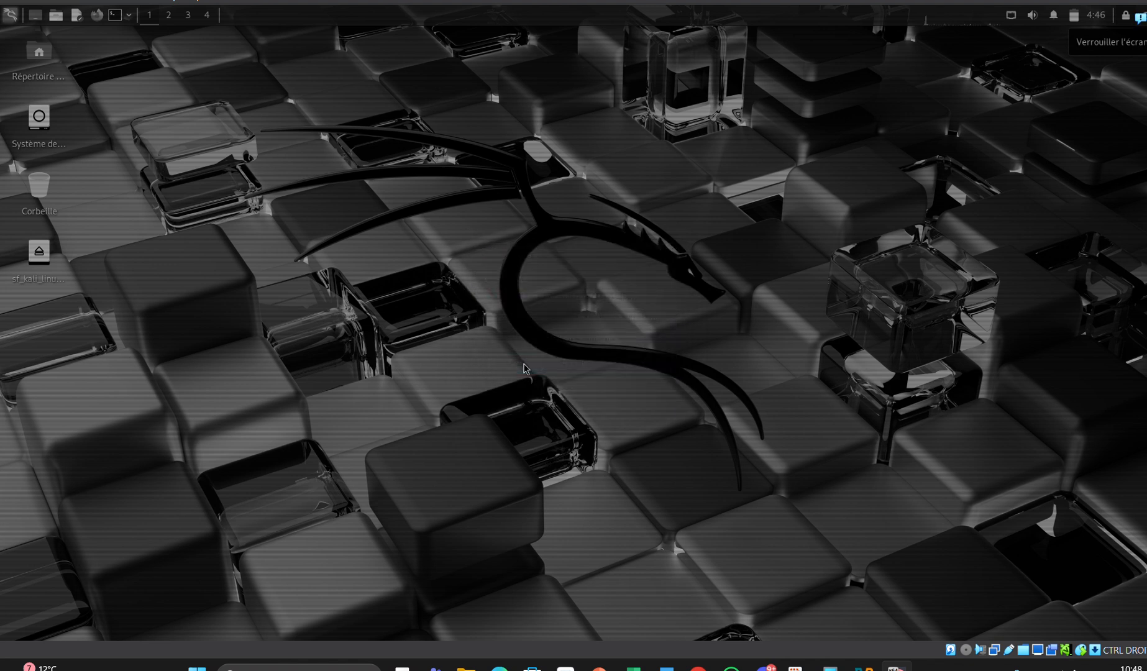